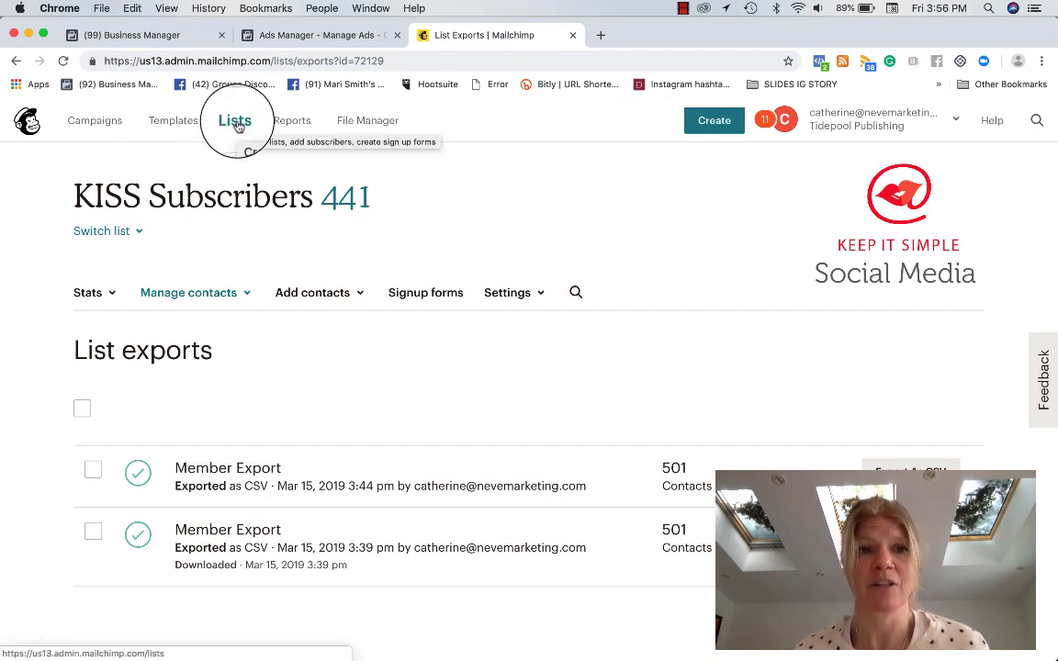
- Export the KISS Subscribers list from Mailchimp and download the newest member export as CSV
{"action": "left_click", "coordinate": [235, 122]}
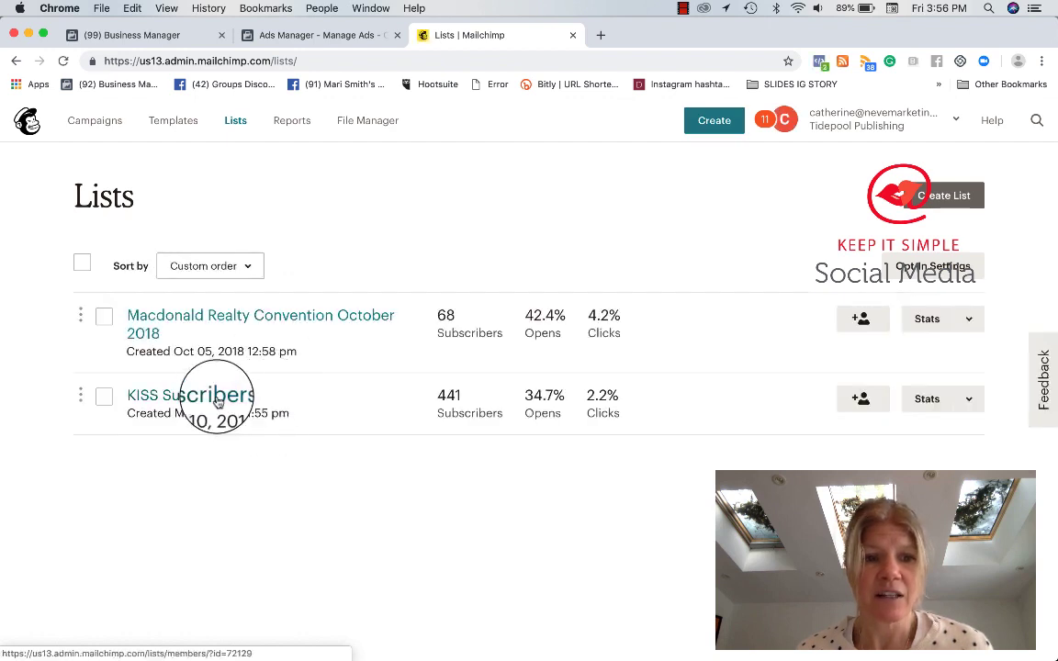
{"action": "left_click", "coordinate": [202, 395]}
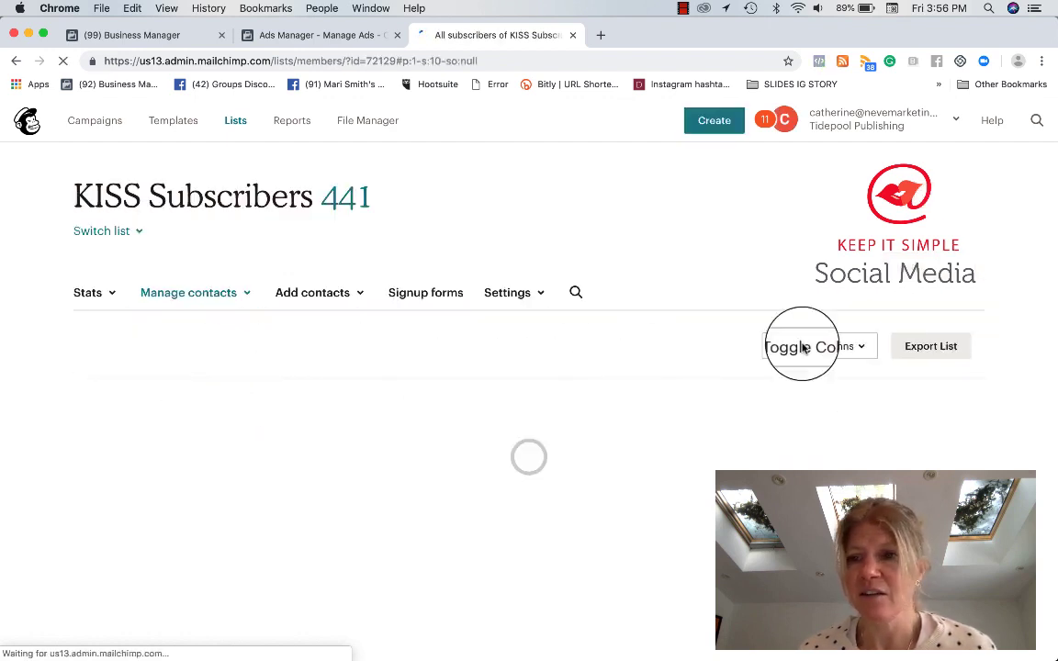
{"action": "left_click", "coordinate": [837, 348]}
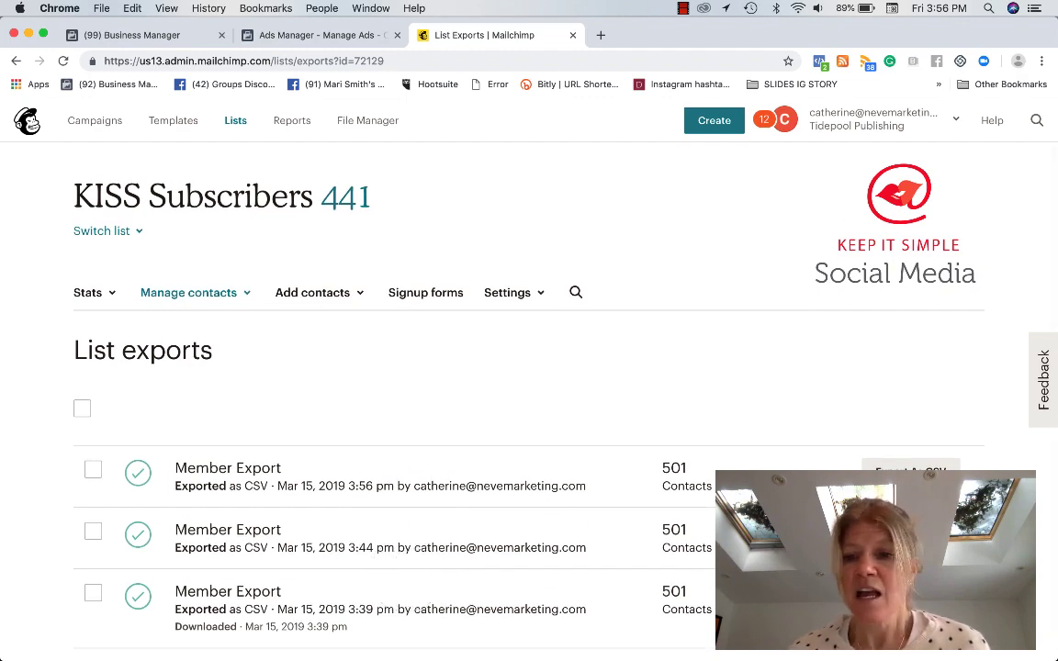
{"action": "left_click", "coordinate": [914, 468]}
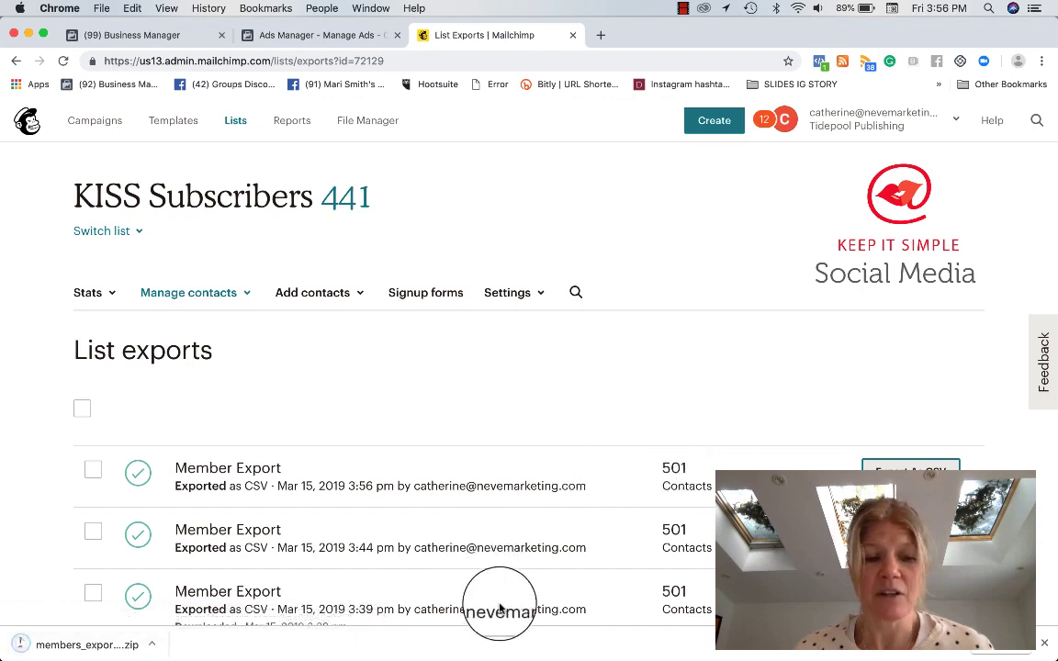
- Switch to Excel, open the recent workbook "clean lizt" and fit column A to the width of its email addresses
{"action": "mouse_move", "coordinate": [855, 656]}
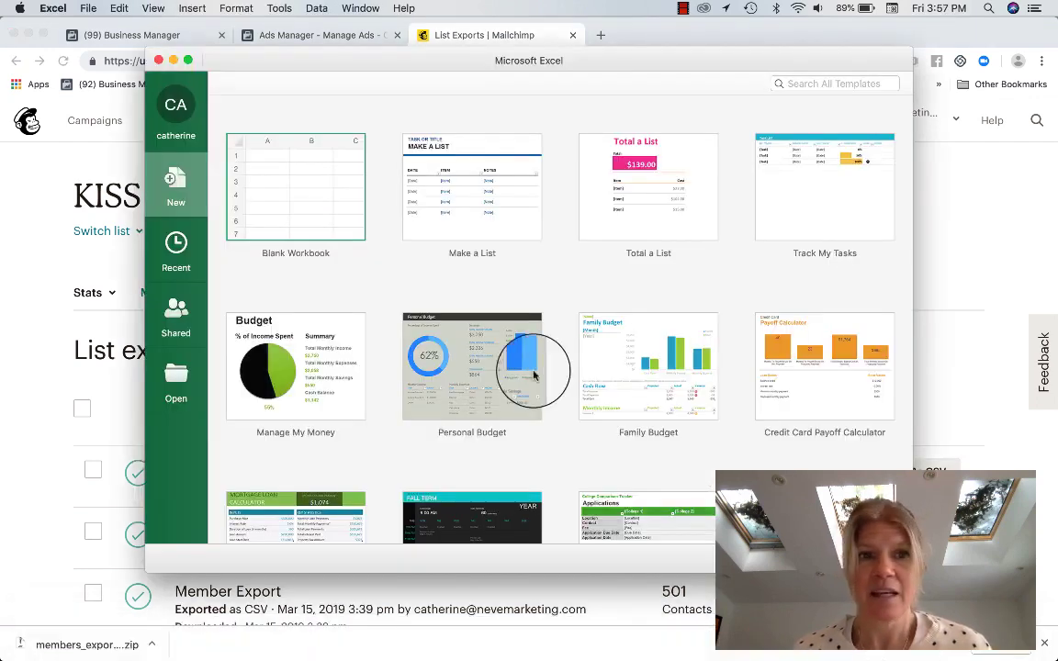
{"action": "left_click", "coordinate": [88, 10]}
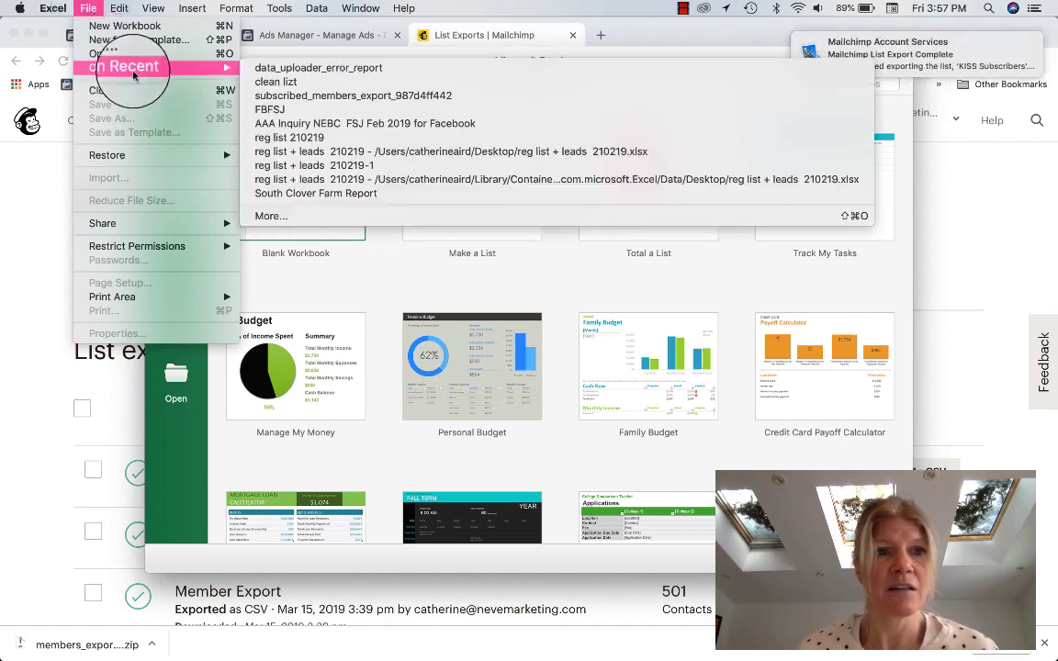
{"action": "left_click", "coordinate": [357, 173]}
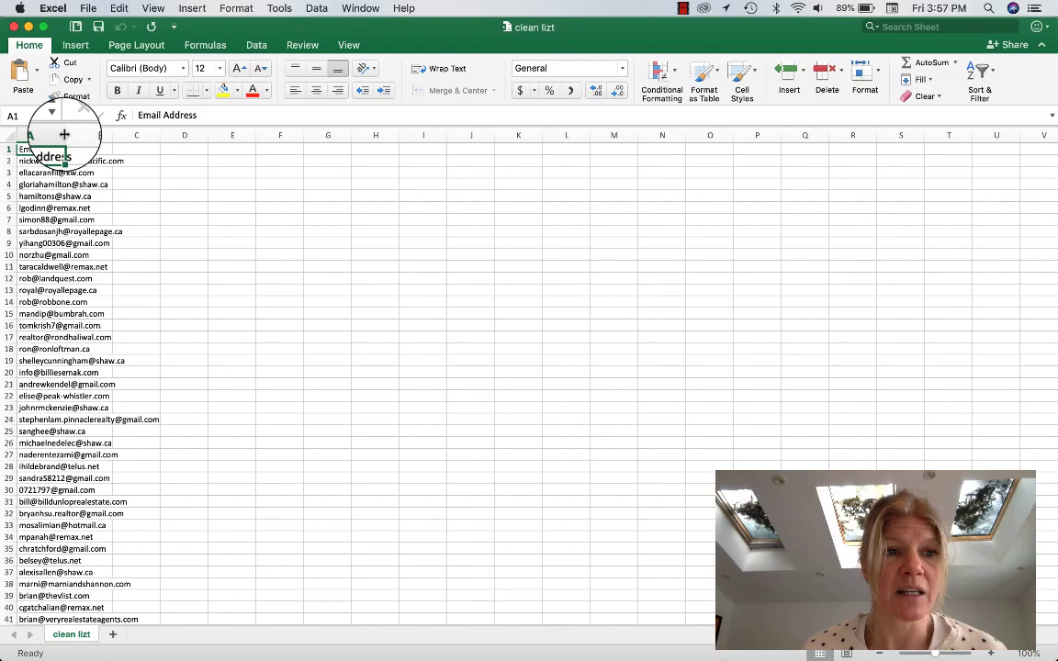
{"action": "double_click", "coordinate": [64, 135]}
- Look through the email addresses in column A down to the end of the list and return to the header
{"action": "scroll", "coordinate": [80, 338], "scroll_direction": "down", "scroll_amount": 3}
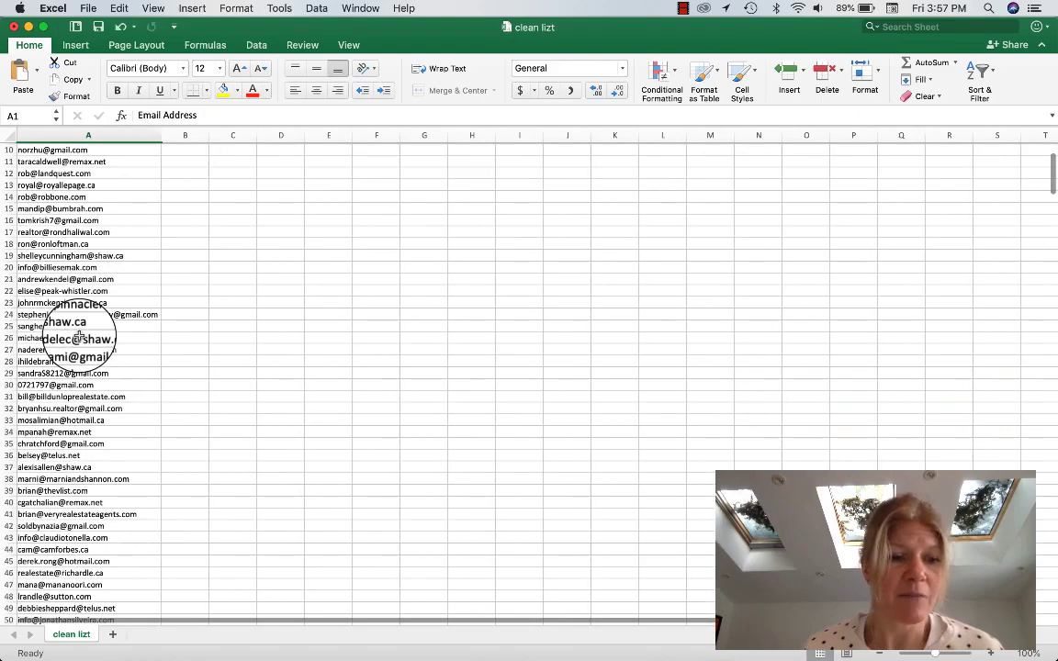
{"action": "scroll", "coordinate": [80, 338], "scroll_direction": "down", "scroll_amount": 9}
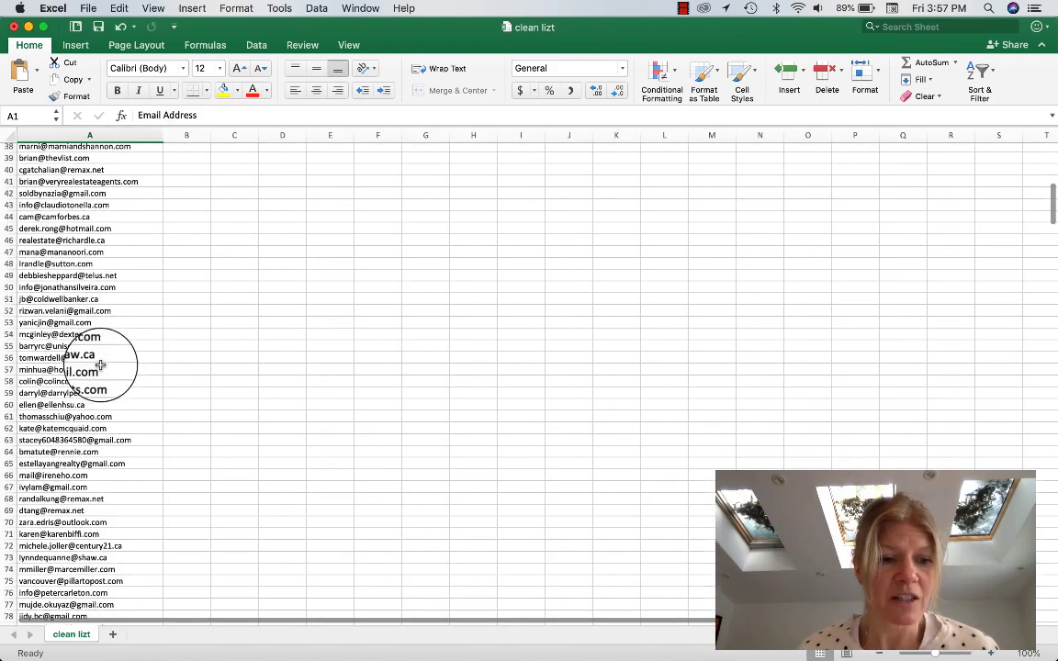
{"action": "scroll", "coordinate": [100, 365], "scroll_direction": "down", "scroll_amount": 18}
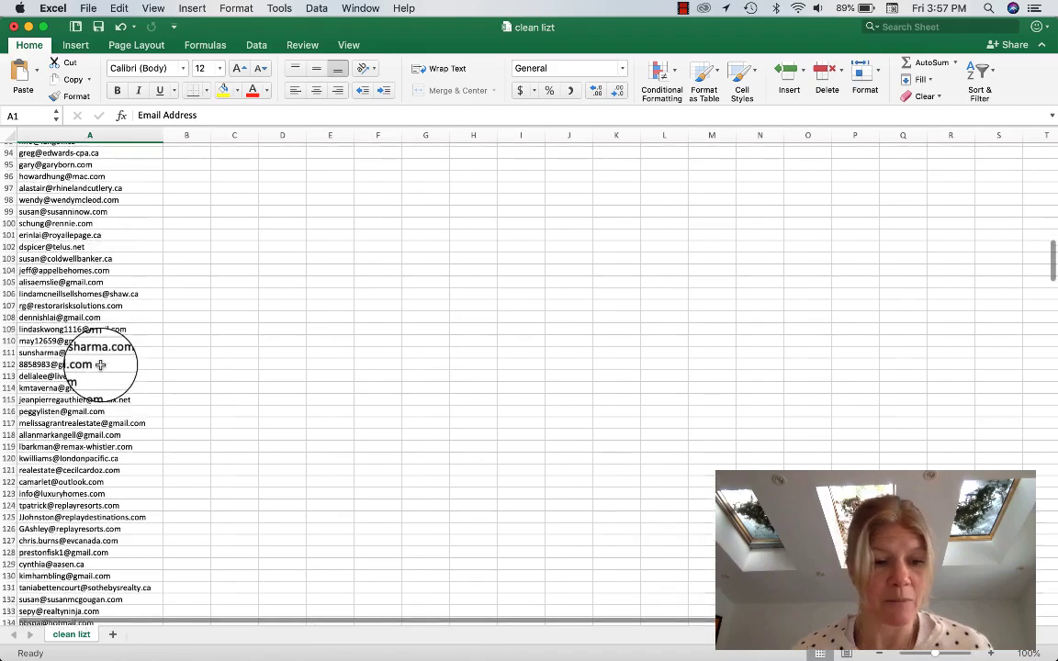
{"action": "scroll", "coordinate": [100, 365], "scroll_direction": "down", "scroll_amount": 20}
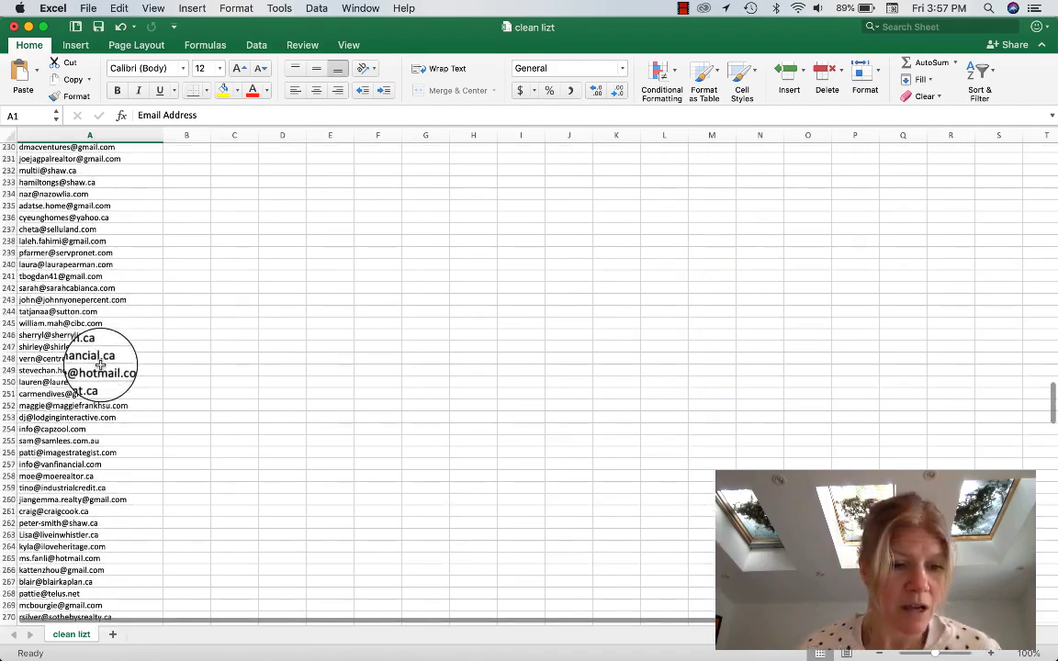
{"action": "scroll", "coordinate": [100, 365], "scroll_direction": "down", "scroll_amount": 20}
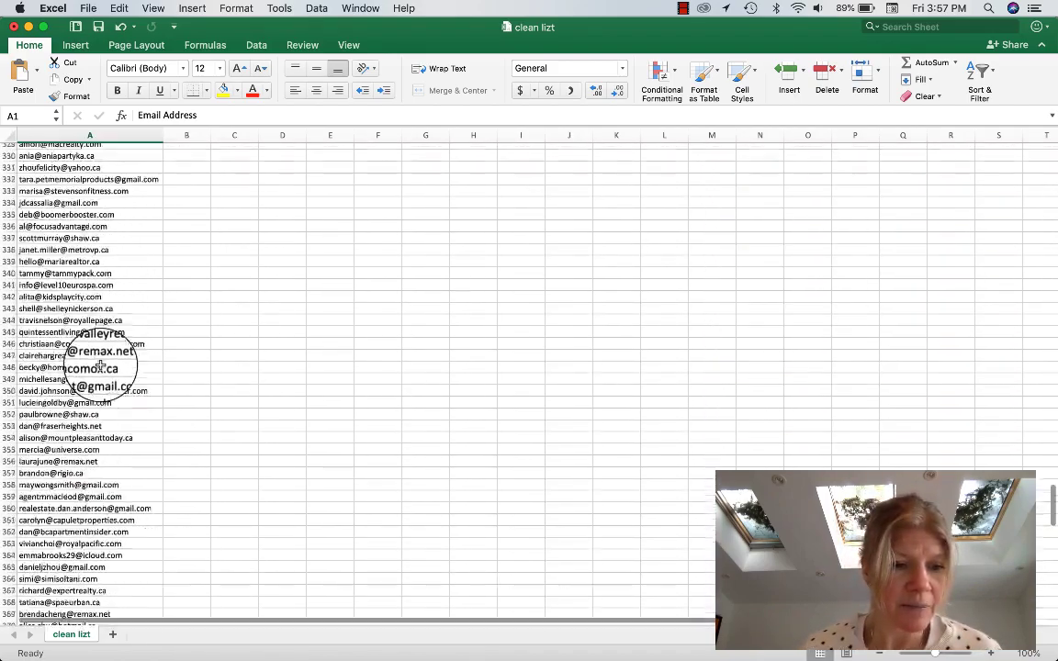
{"action": "scroll", "coordinate": [100, 365], "scroll_direction": "down", "scroll_amount": 19}
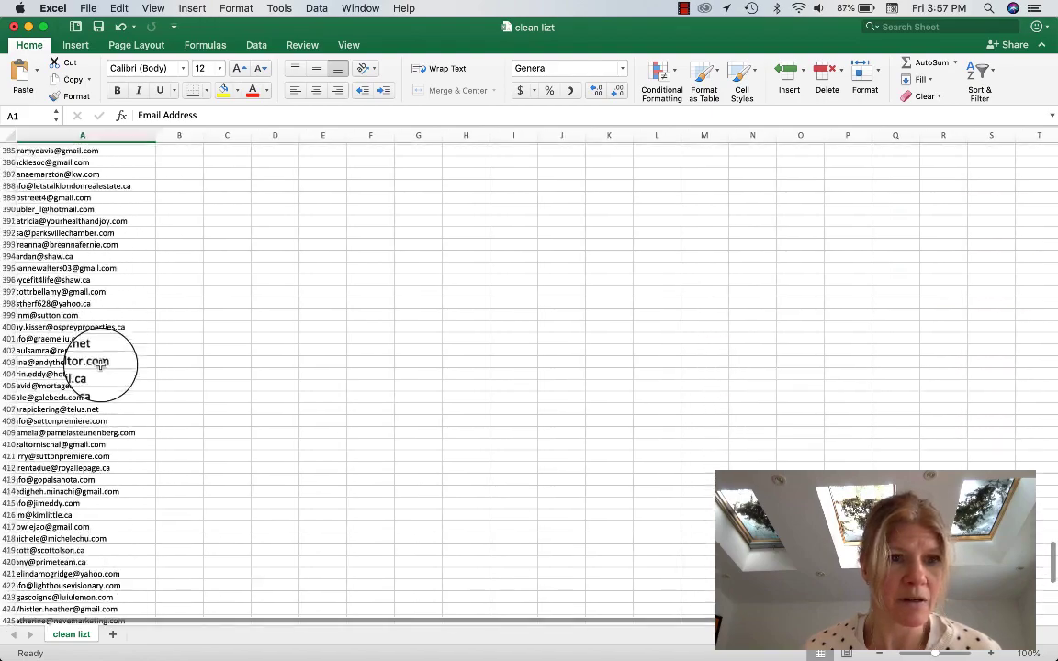
{"action": "scroll", "coordinate": [101, 364], "scroll_direction": "up", "scroll_amount": 20}
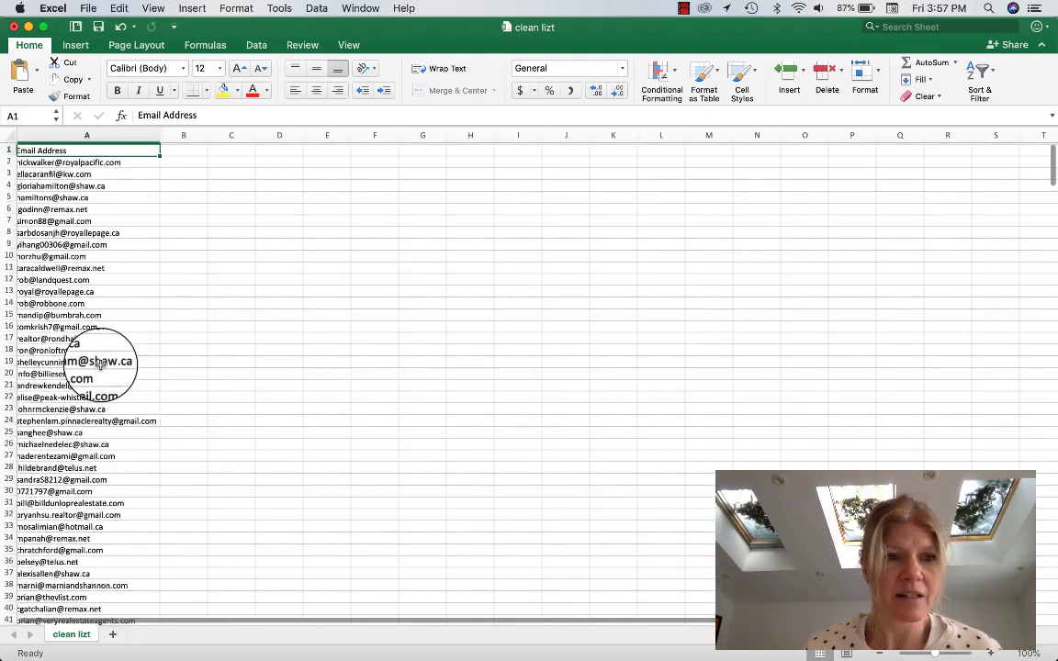
- Shorten the header in cell A1 to "Email" and minimise the workbook
{"action": "double_click", "coordinate": [74, 149]}
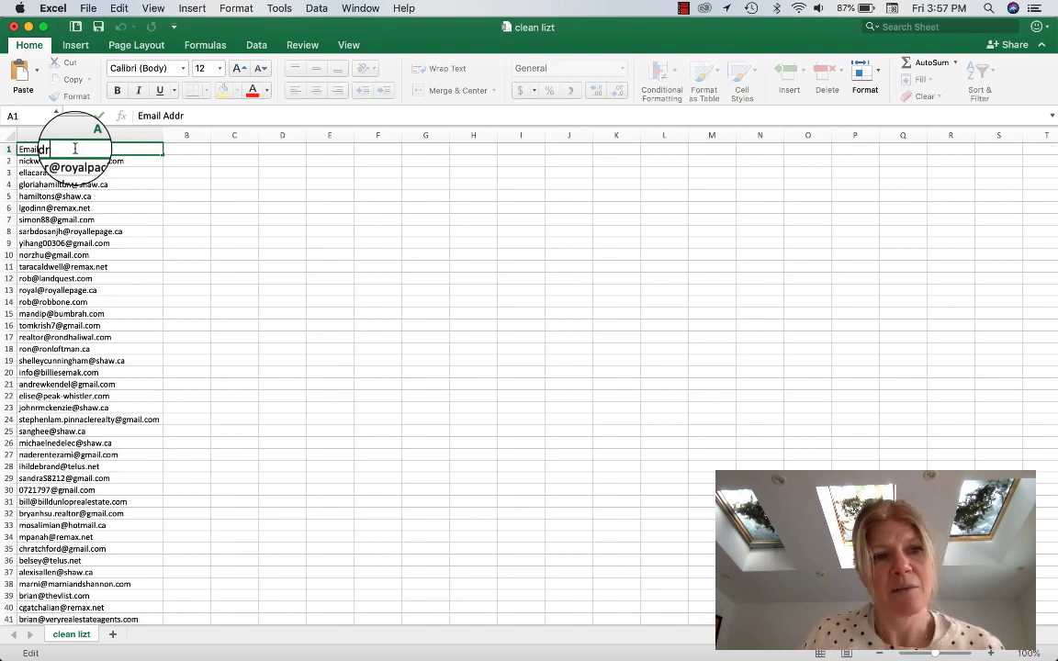
{"action": "left_click", "coordinate": [237, 231]}
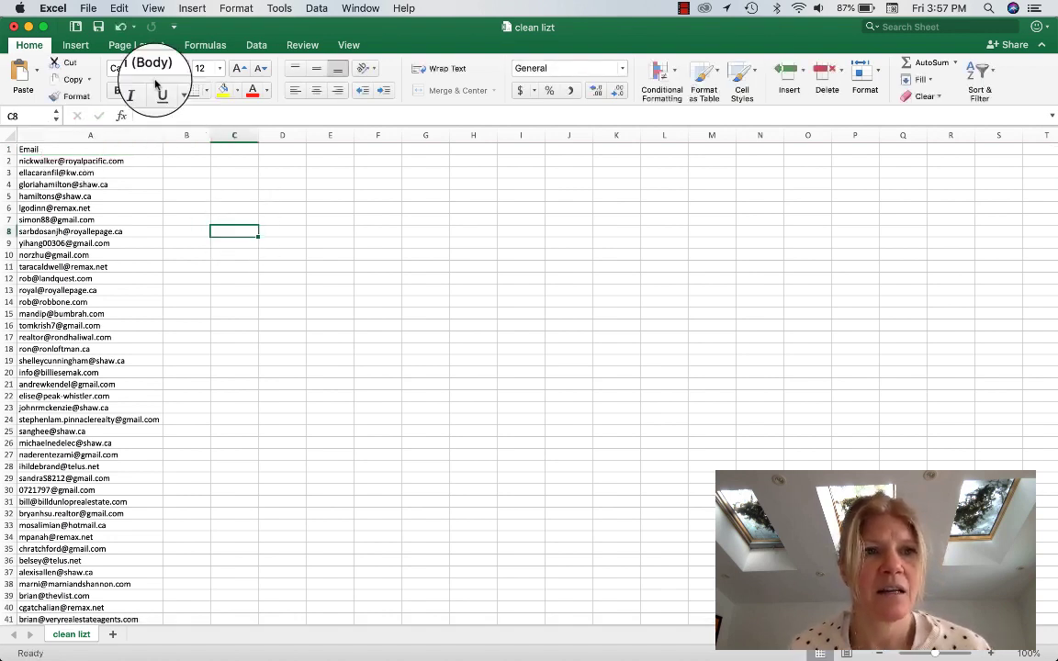
{"action": "left_click", "coordinate": [28, 27]}
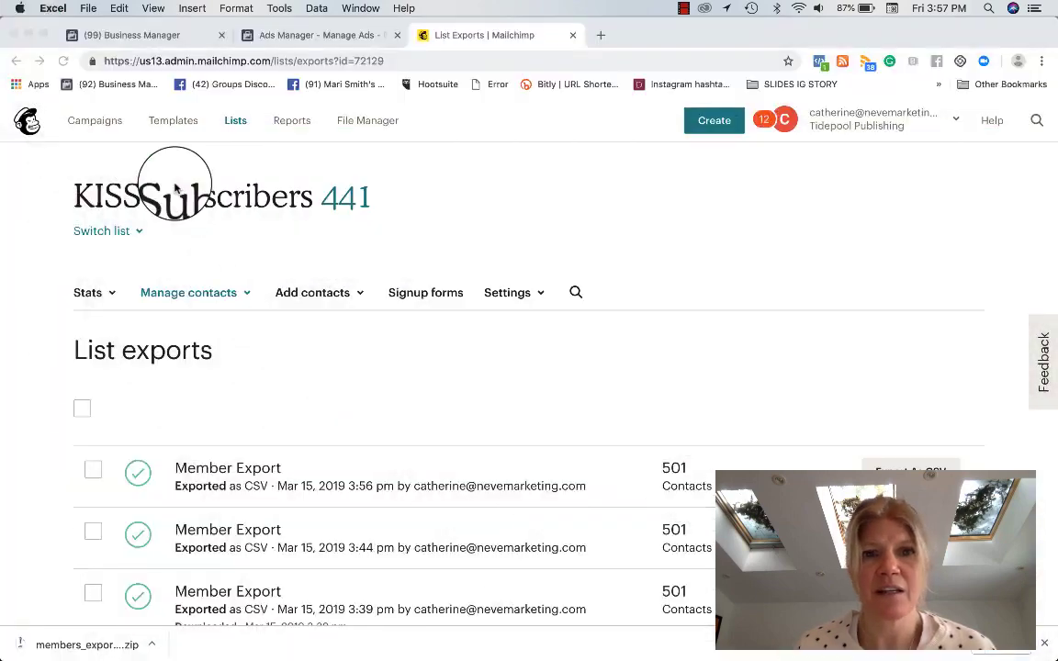
- Switch to Facebook Ads Manager in Chrome and review the marketing objective settings of the new traffic campaign
{"action": "left_click", "coordinate": [321, 37]}
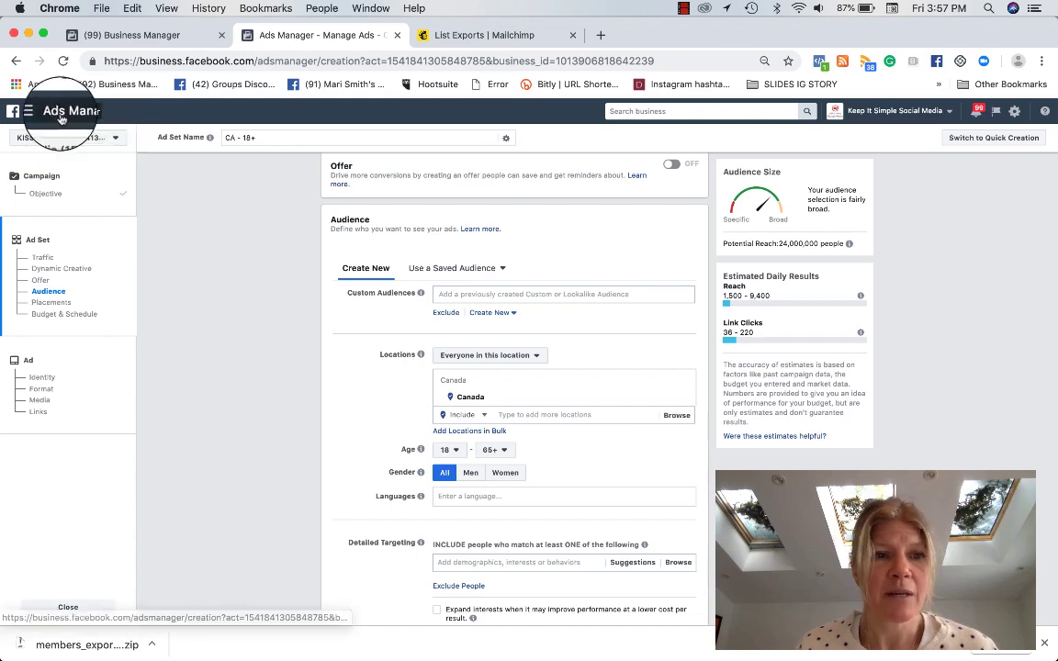
{"action": "scroll", "coordinate": [220, 257], "scroll_direction": "up", "scroll_amount": 1}
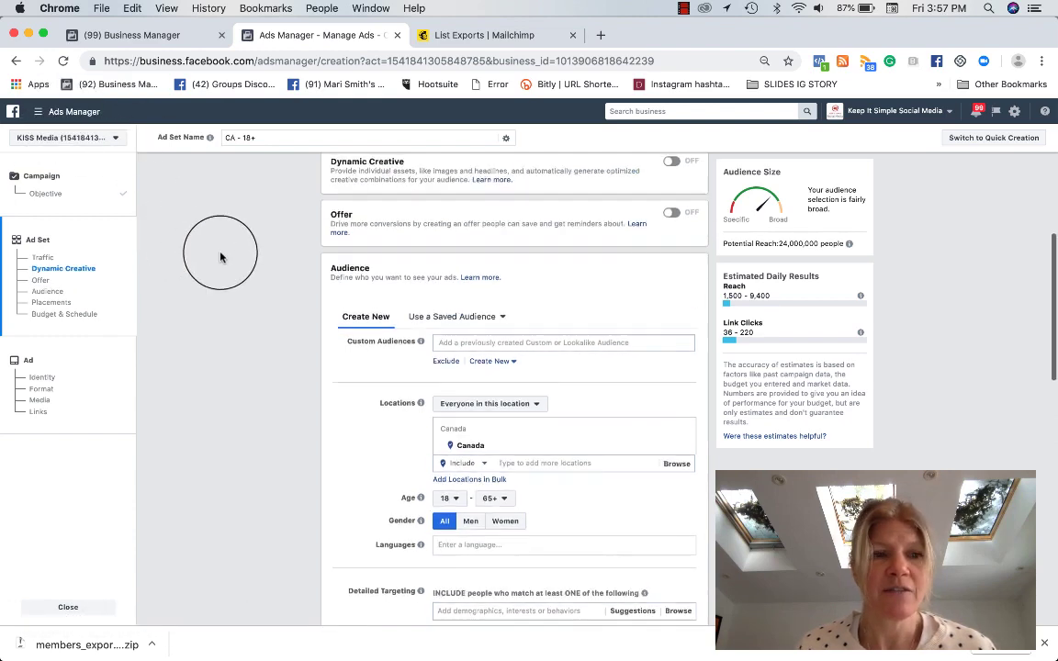
{"action": "left_click", "coordinate": [55, 200]}
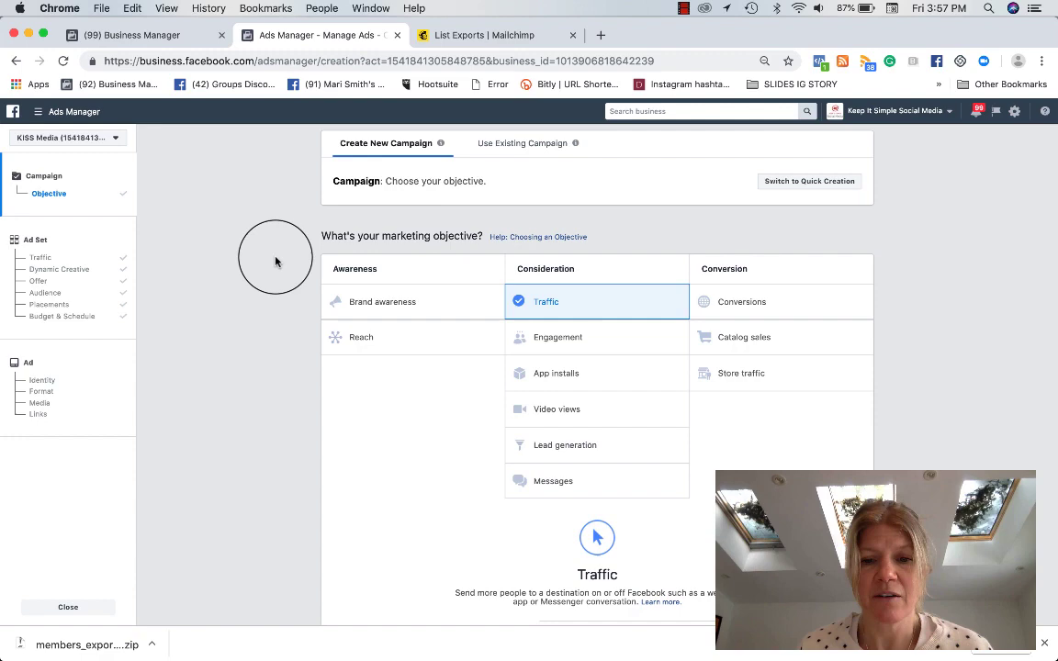
{"action": "scroll", "coordinate": [535, 416], "scroll_direction": "down", "scroll_amount": 1}
{"action": "scroll", "coordinate": [534, 414], "scroll_direction": "down", "scroll_amount": 1}
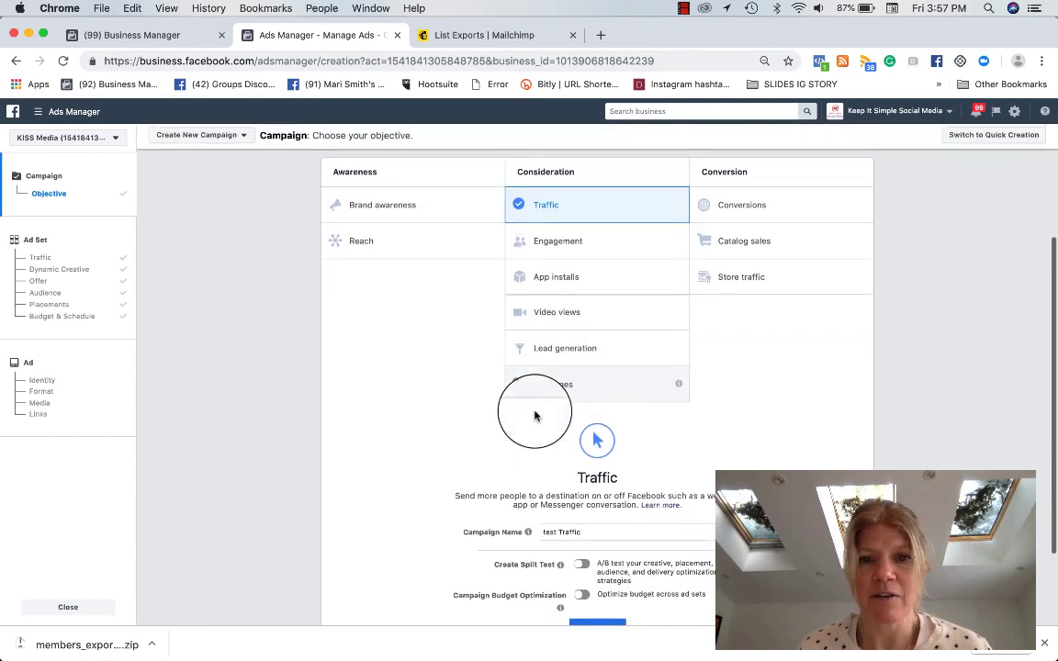
- View the complete list of business tools, including the Assets group, and close it again
{"action": "left_click", "coordinate": [38, 114]}
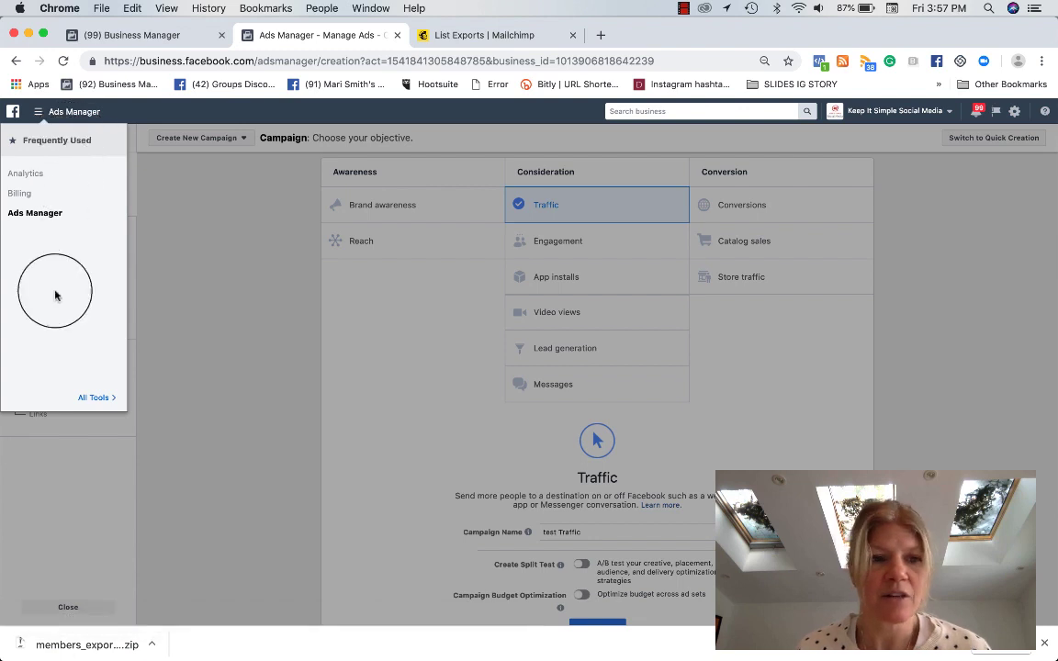
{"action": "left_click", "coordinate": [93, 397]}
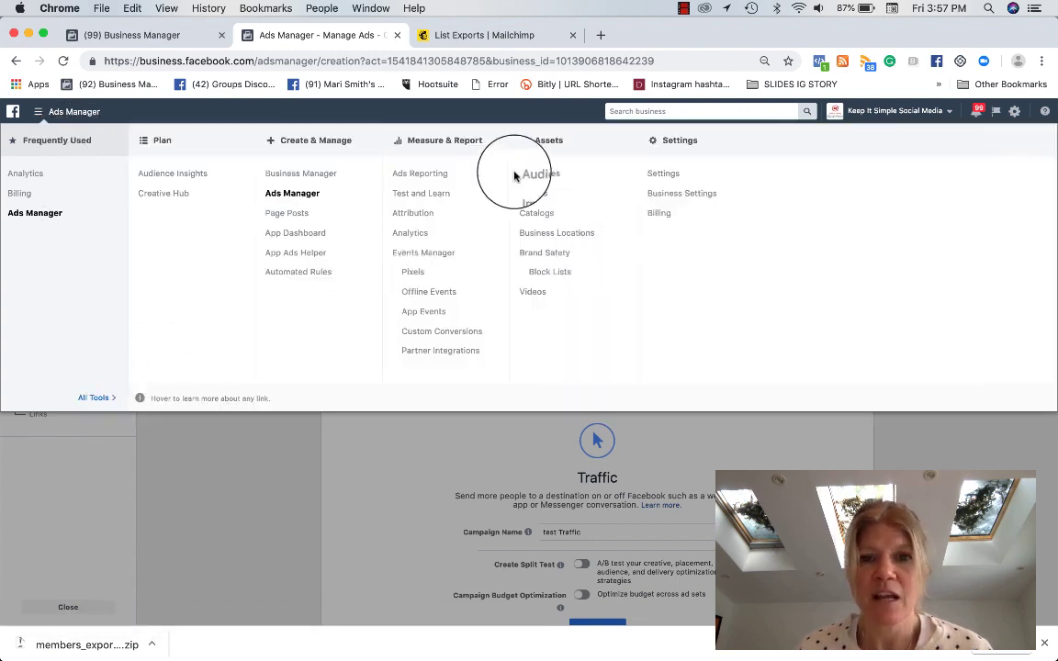
{"action": "left_click", "coordinate": [37, 111]}
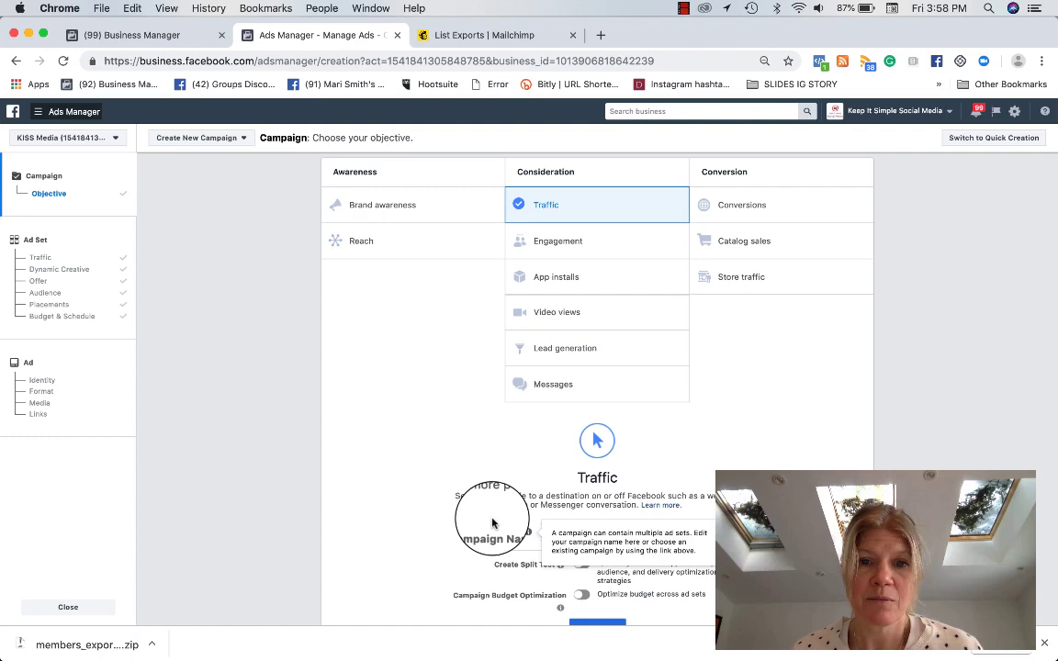
- Go to the audience settings of the ad set and start creating a new custom audience
{"action": "left_click", "coordinate": [86, 250]}
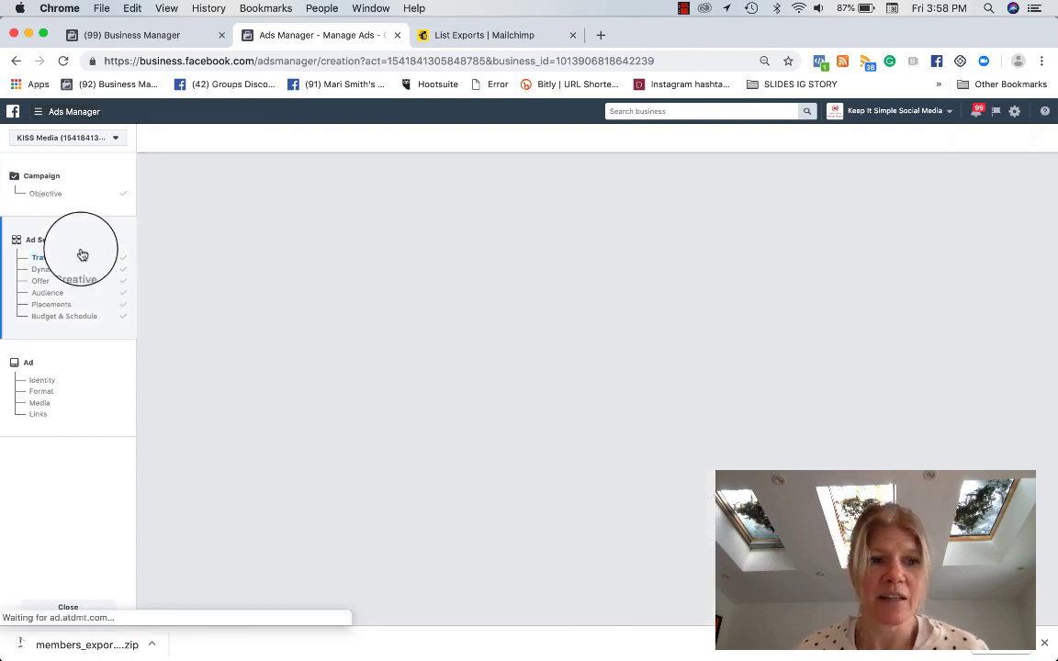
{"action": "scroll", "coordinate": [507, 476], "scroll_direction": "down", "scroll_amount": 5}
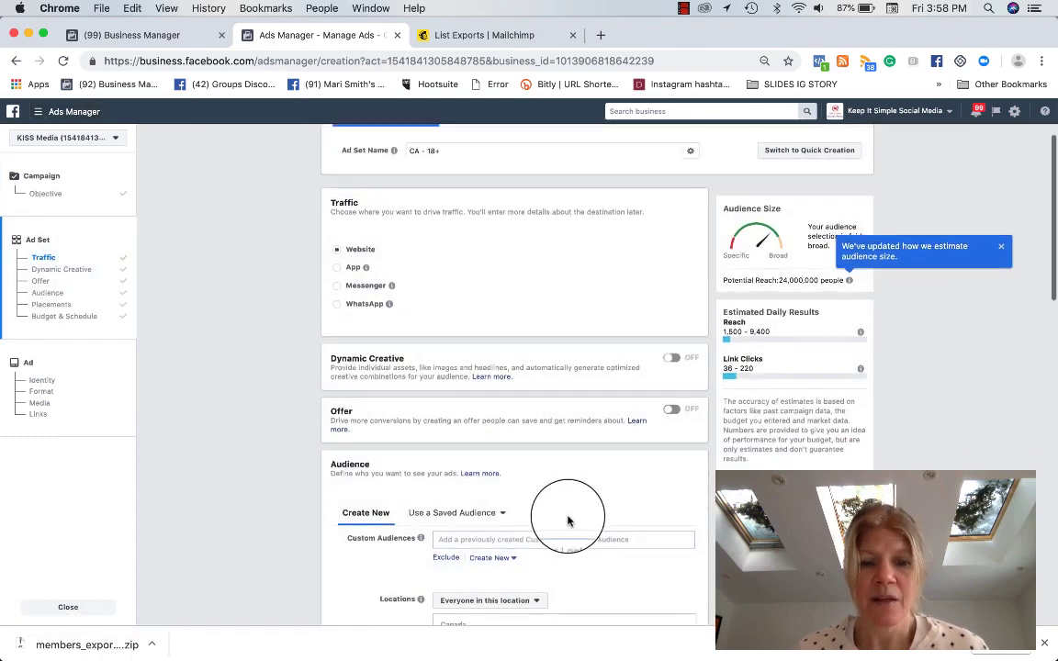
{"action": "scroll", "coordinate": [568, 520], "scroll_direction": "down", "scroll_amount": 3}
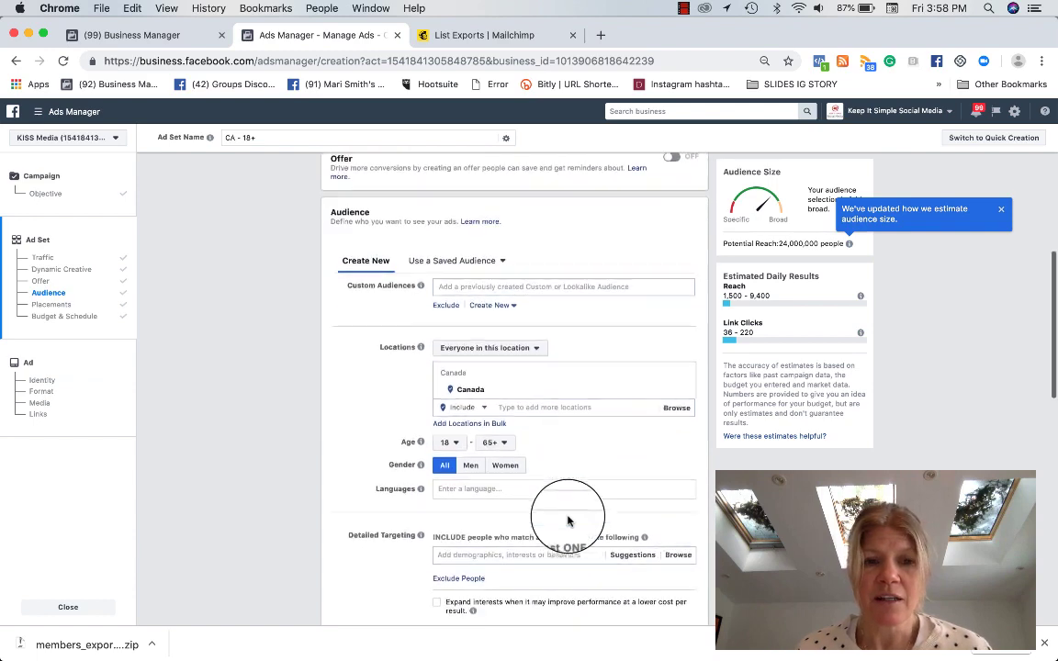
{"action": "scroll", "coordinate": [567, 516], "scroll_direction": "down", "scroll_amount": 1}
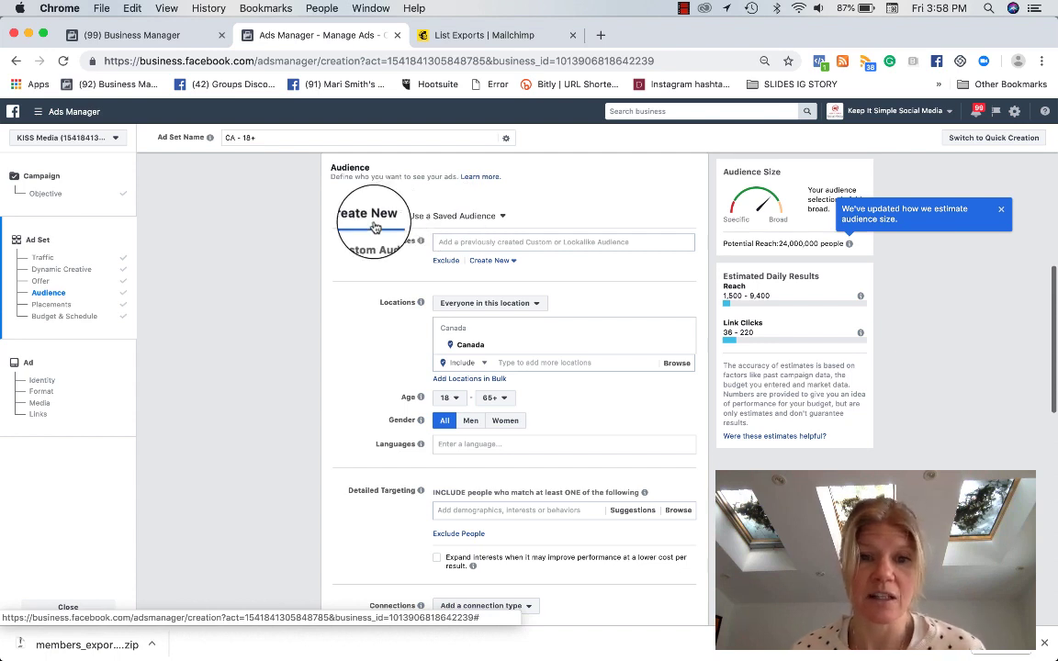
{"action": "left_click", "coordinate": [513, 261]}
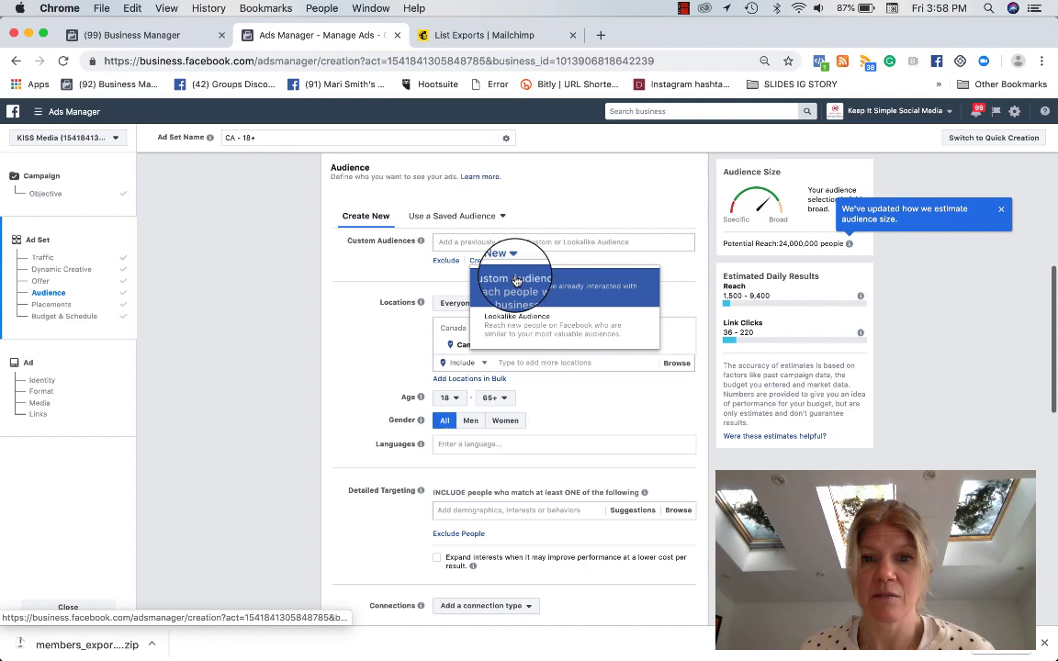
{"action": "left_click", "coordinate": [515, 280]}
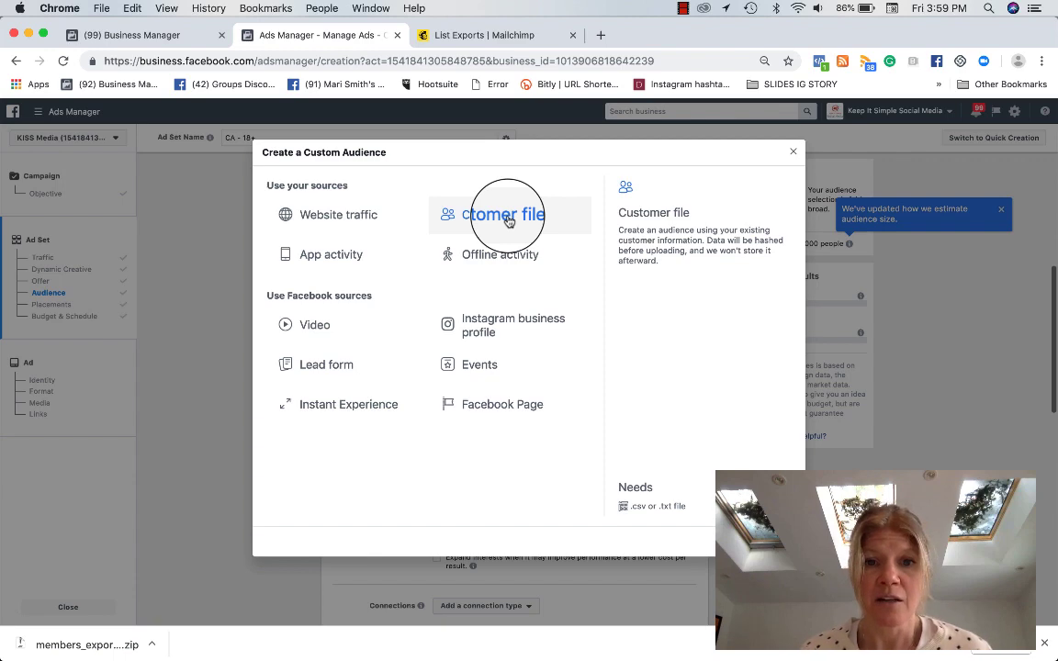
- Choose a customer file that doesn't include LTV as the source of the custom audience and check the accepted identifier formats
{"action": "left_click", "coordinate": [508, 218]}
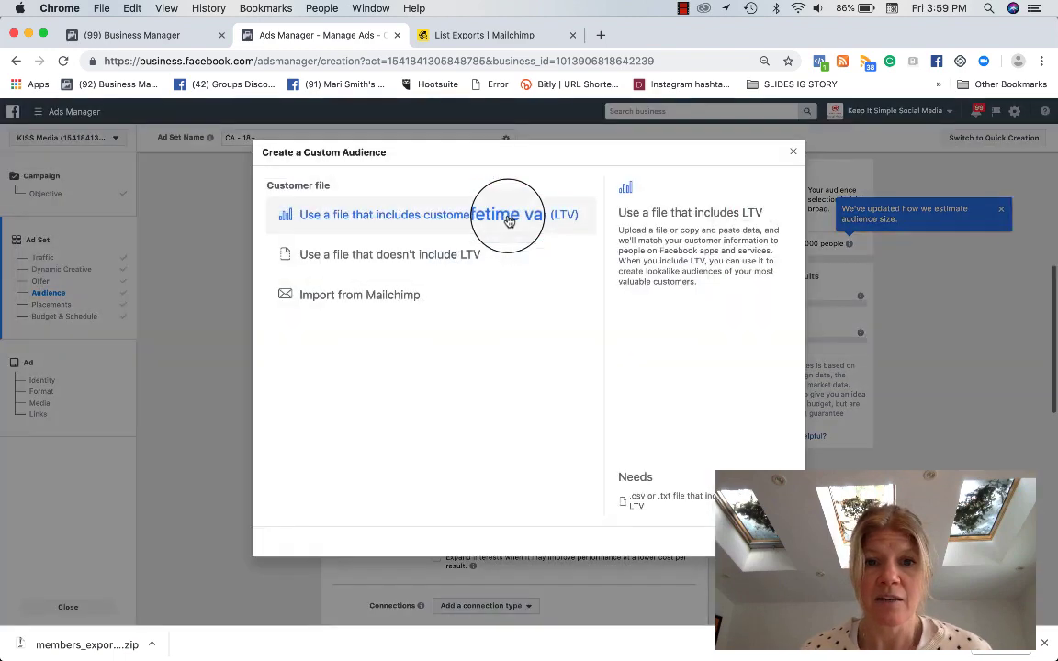
{"action": "left_click", "coordinate": [466, 257]}
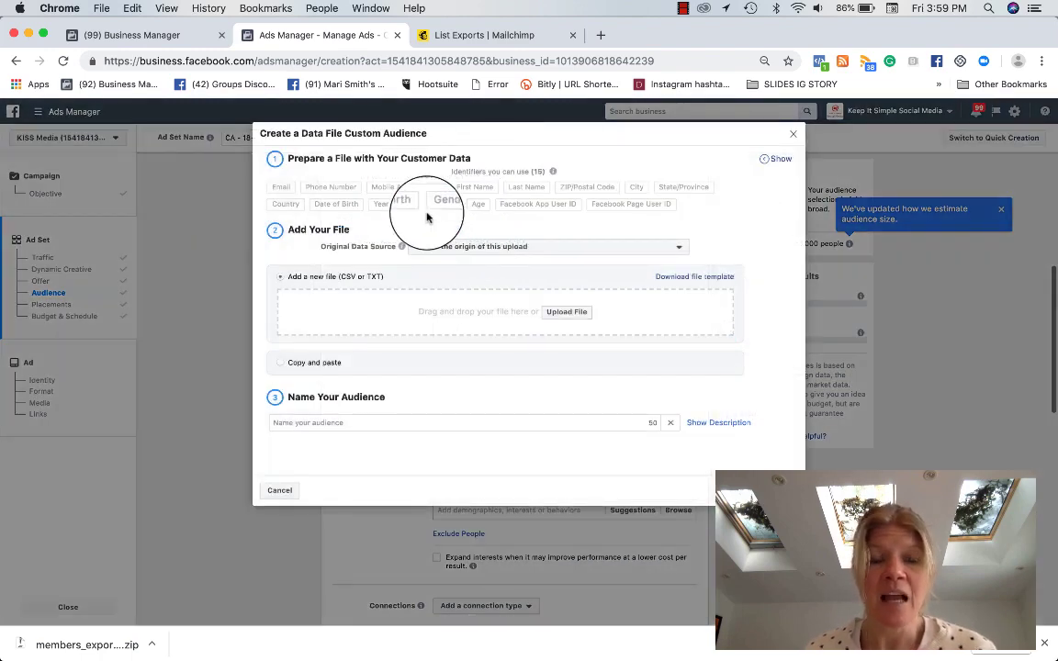
{"action": "mouse_move", "coordinate": [279, 191]}
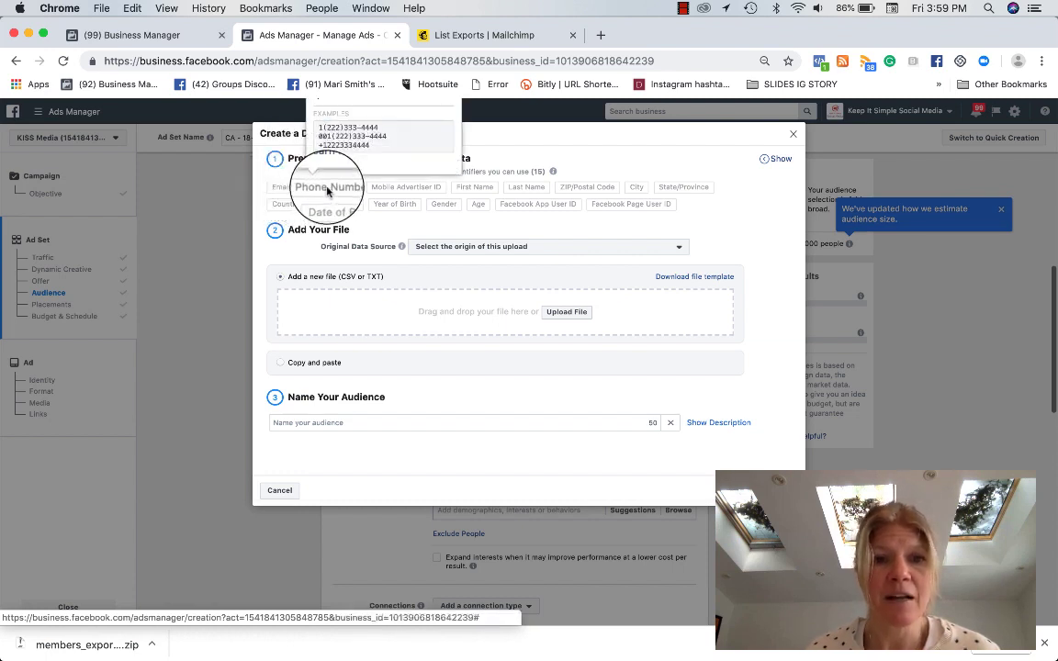
{"action": "mouse_move", "coordinate": [397, 191]}
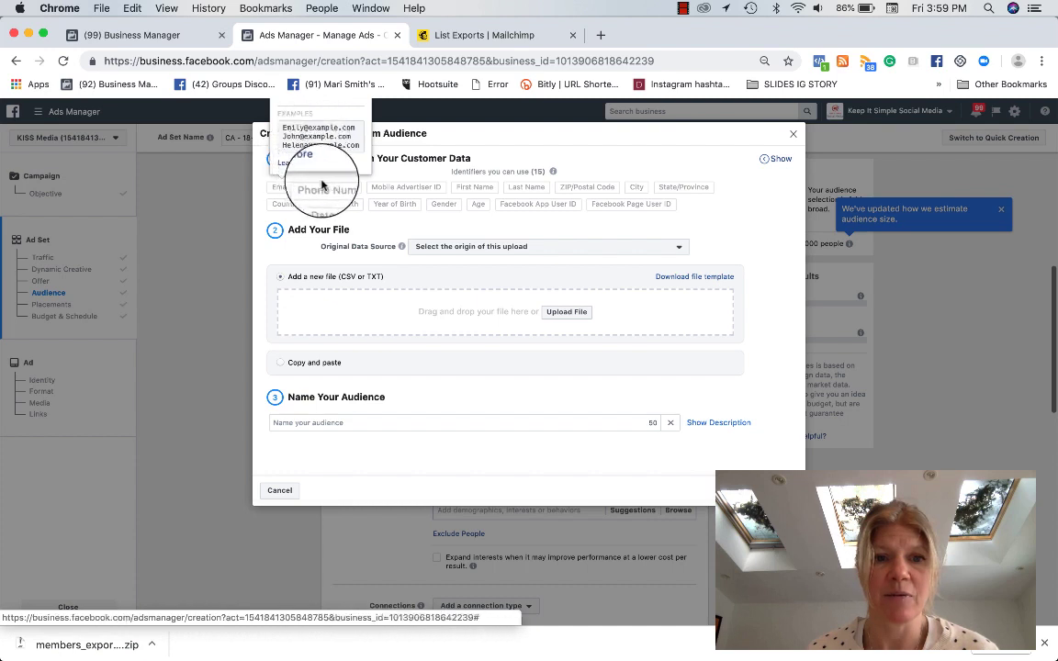
{"action": "mouse_move", "coordinate": [333, 189]}
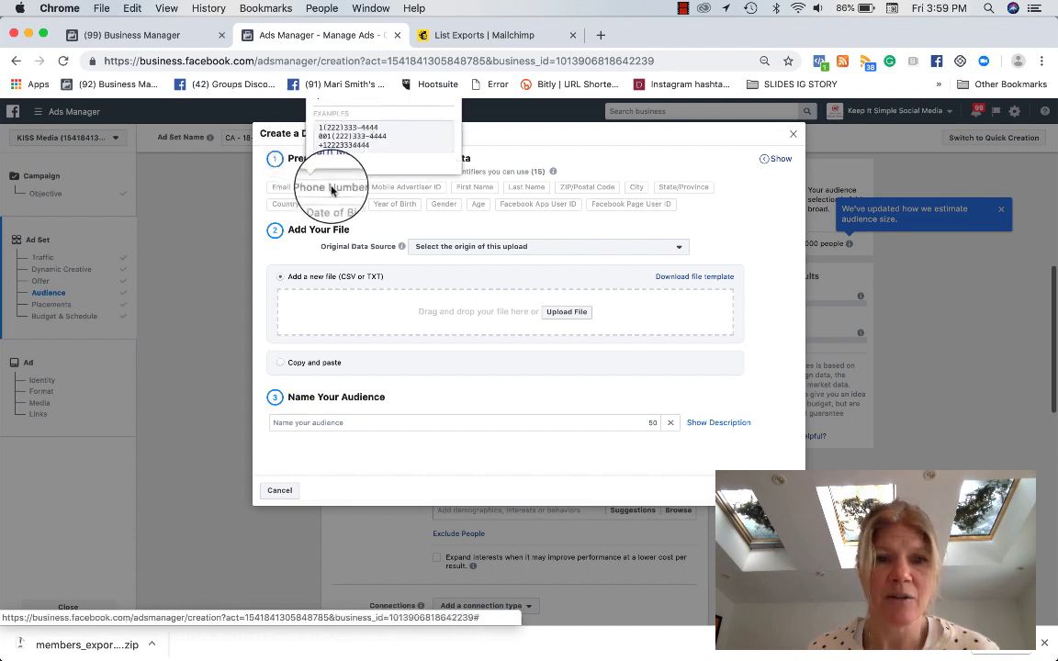
- Check the accepted formats of further customer identifiers, such as age and email, for the data file
{"action": "mouse_move", "coordinate": [474, 190]}
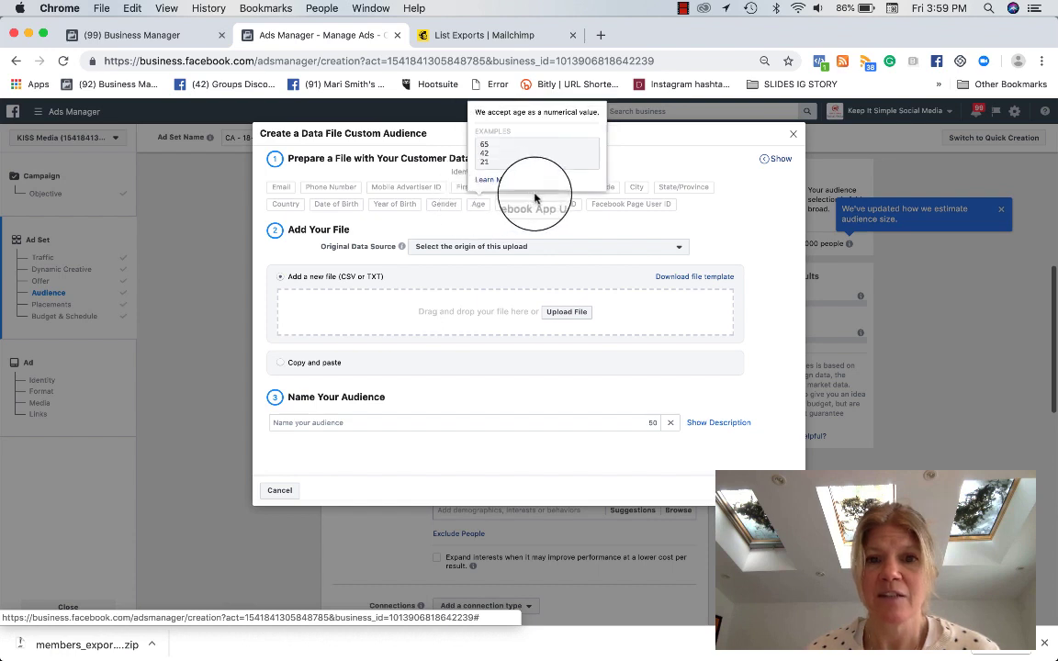
{"action": "mouse_move", "coordinate": [496, 208]}
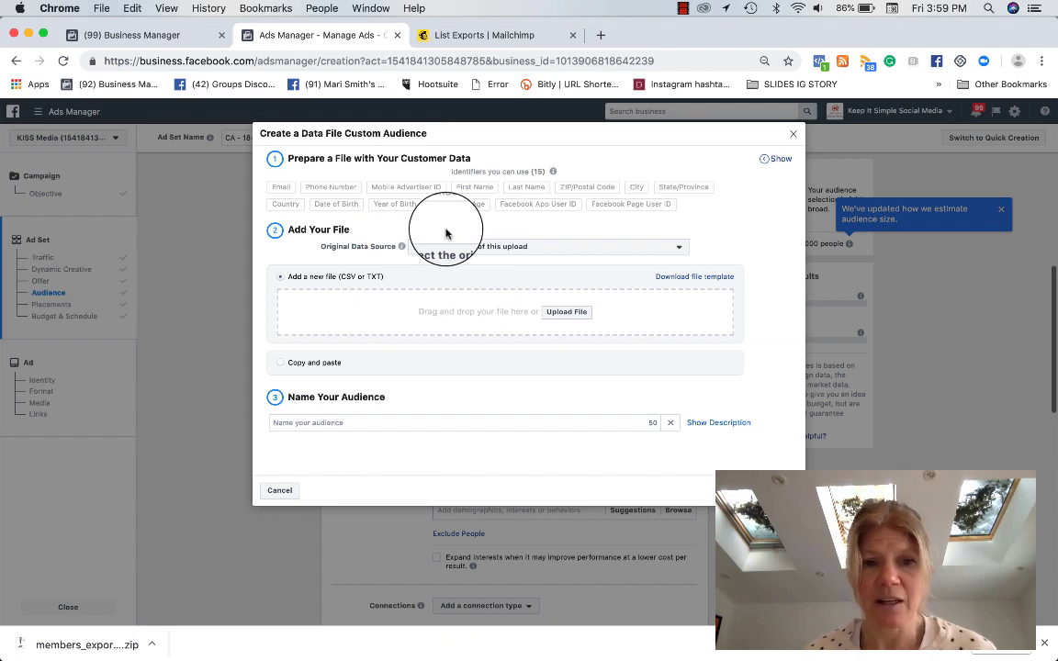
{"action": "mouse_move", "coordinate": [441, 654]}
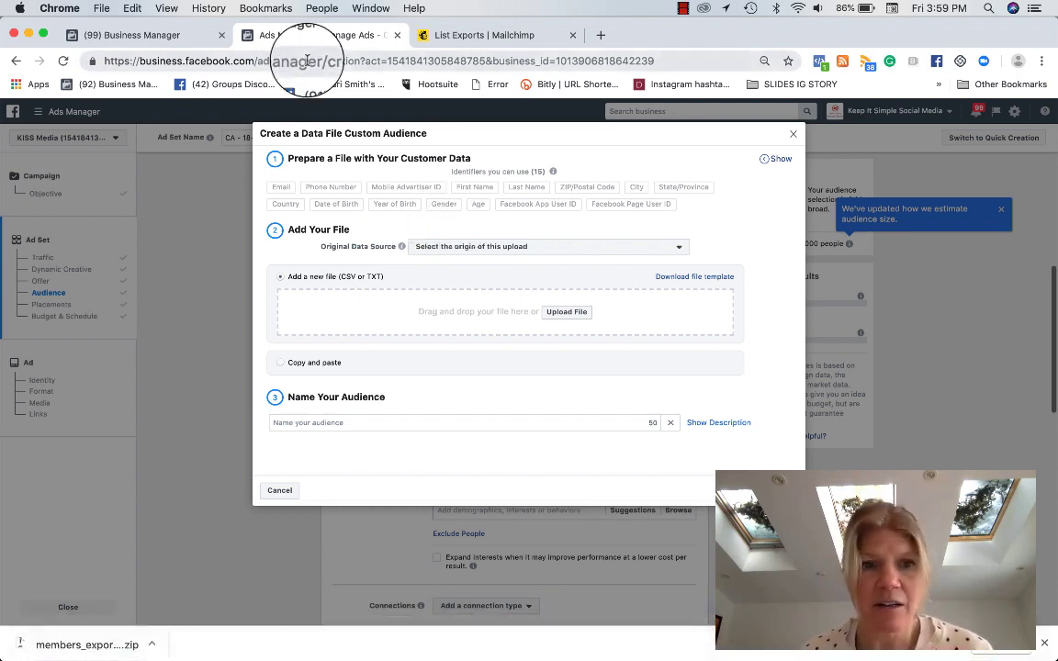
{"action": "left_click", "coordinate": [283, 189]}
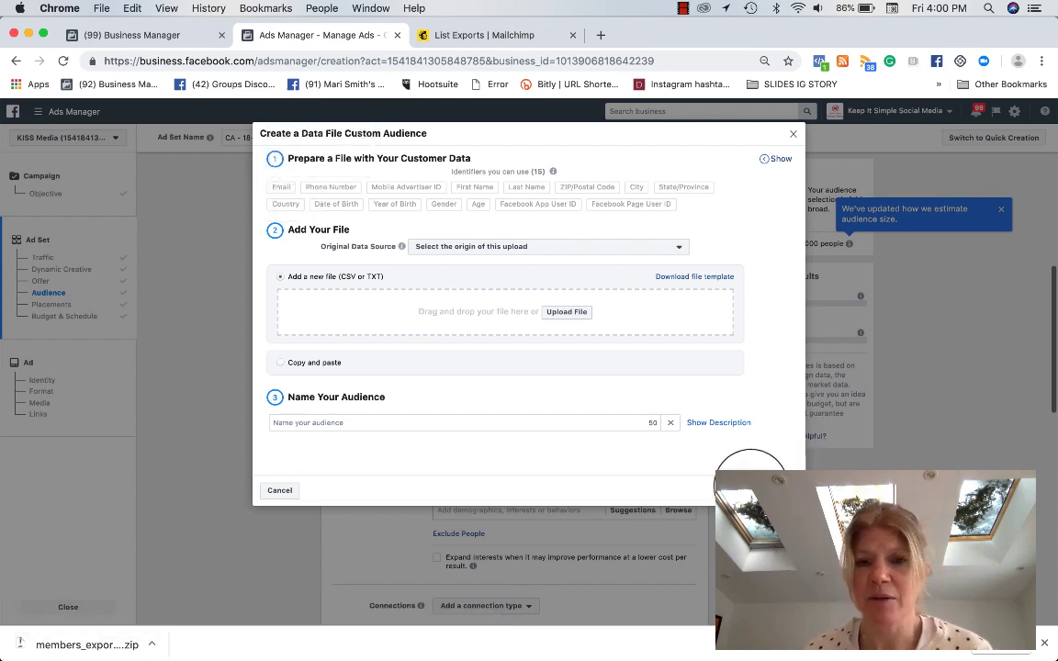
- Set the original data source to Directly from customers and add the file clean lizt.csv from the Desktop
{"action": "left_click", "coordinate": [602, 250]}
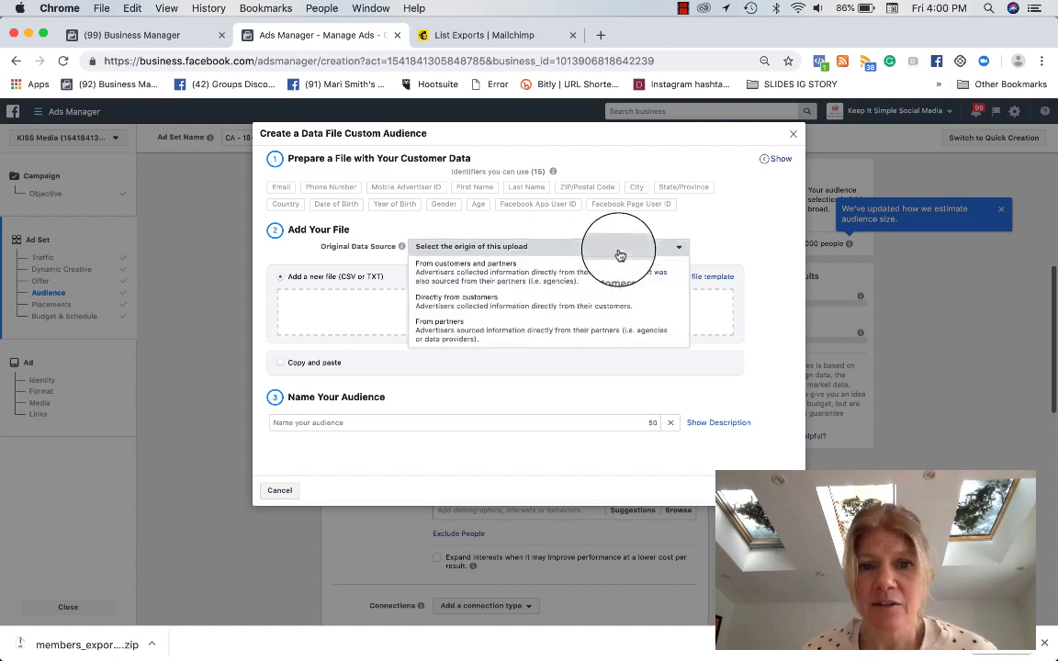
{"action": "left_click", "coordinate": [480, 305]}
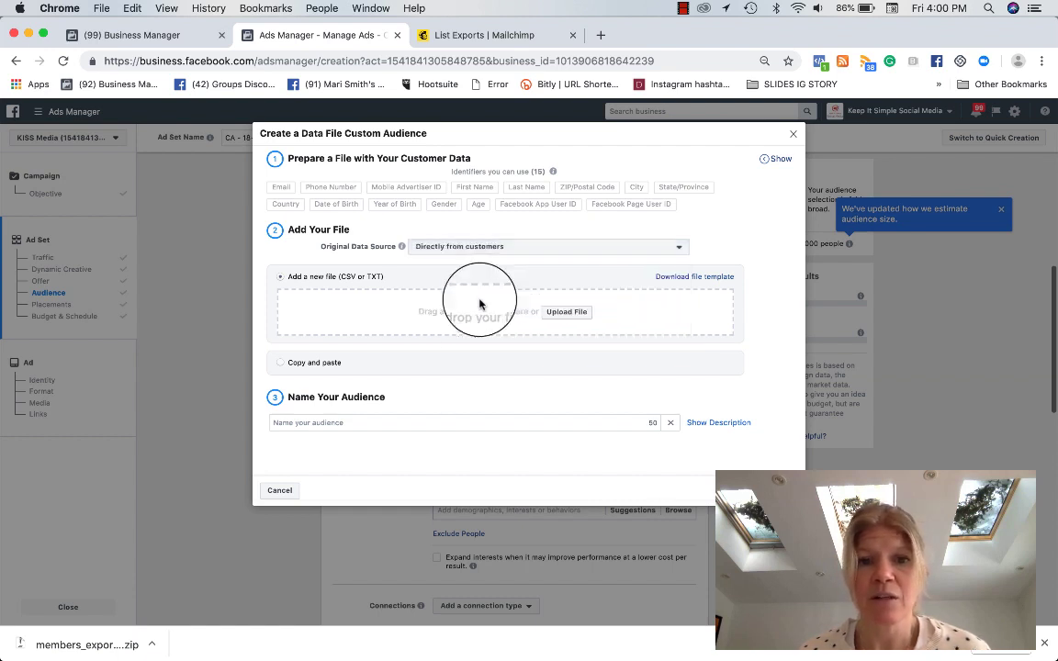
{"action": "left_click", "coordinate": [557, 315]}
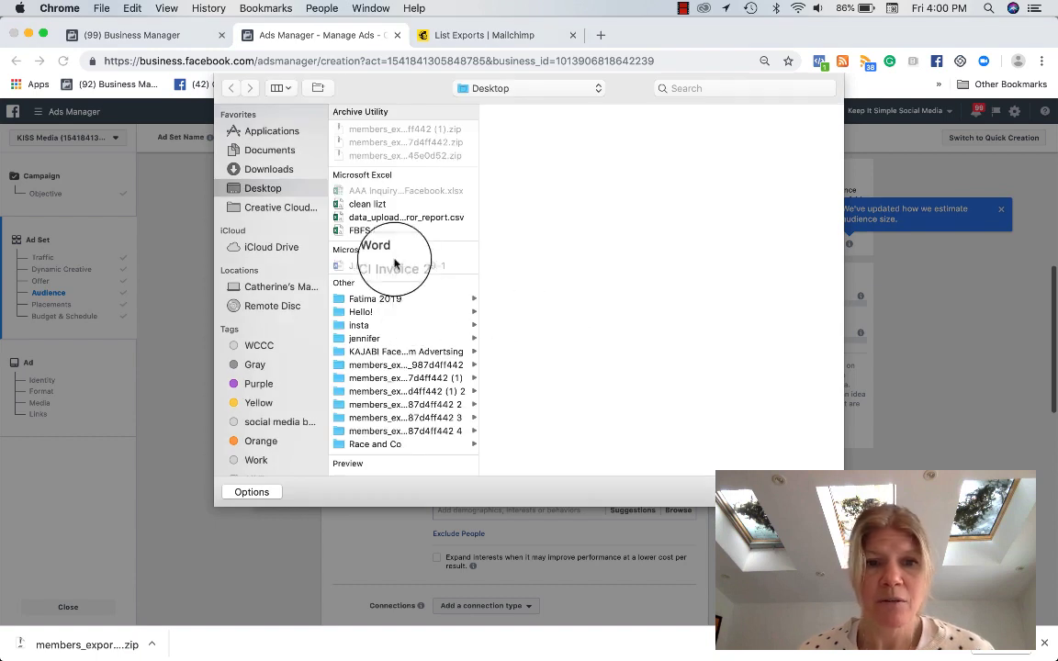
{"action": "left_click", "coordinate": [376, 205]}
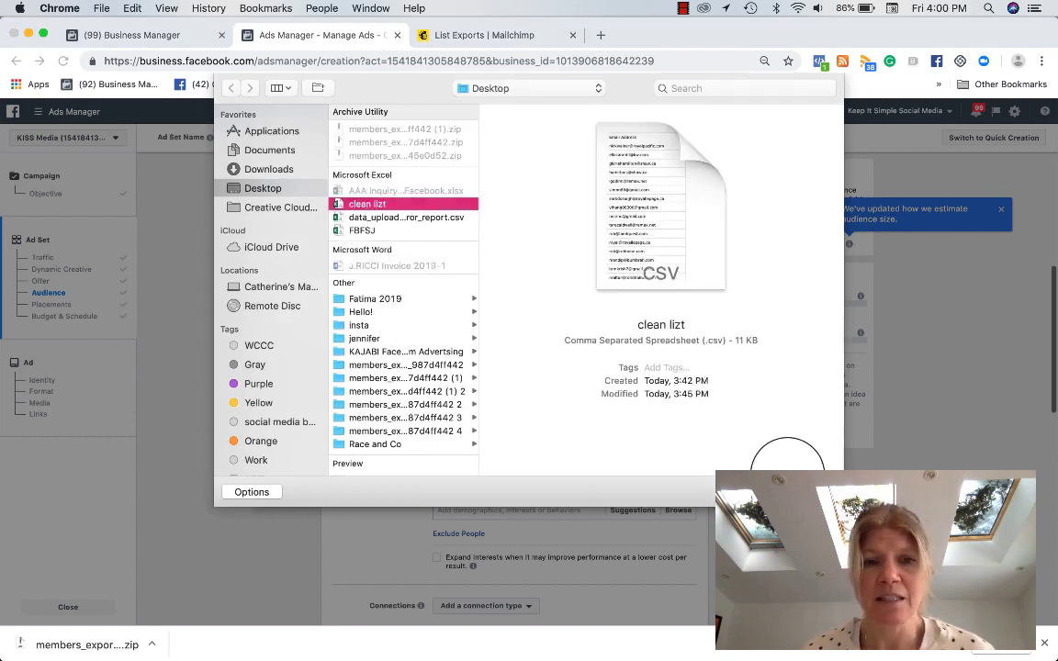
{"action": "left_click", "coordinate": [799, 491]}
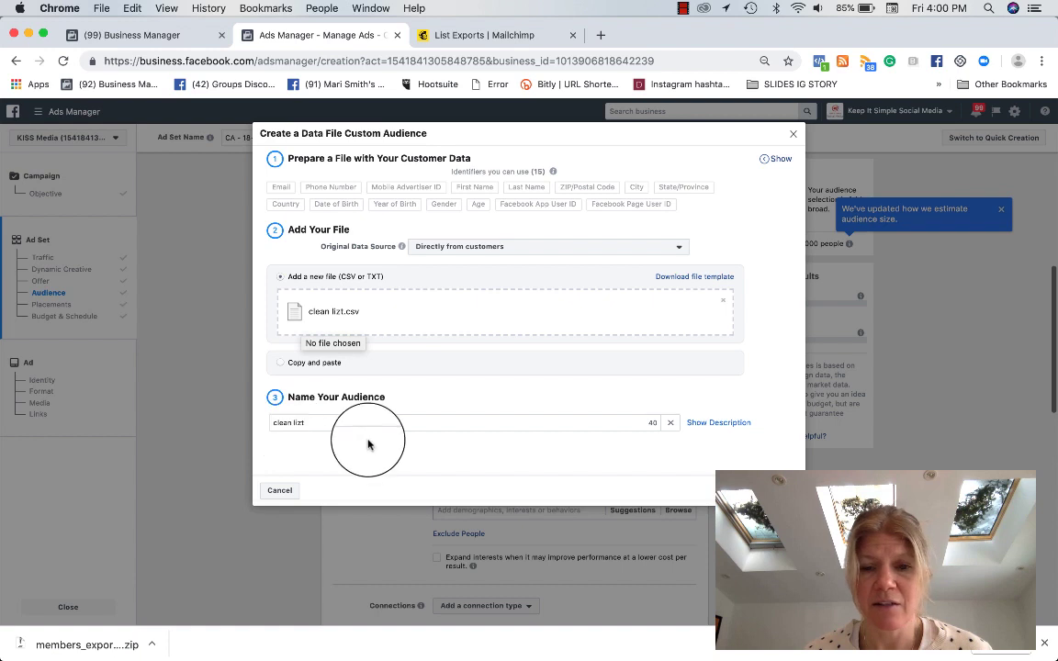
- Name the custom audience "Mailchimp emails" and continue to the data mapping
{"action": "triple_click", "coordinate": [304, 425]}
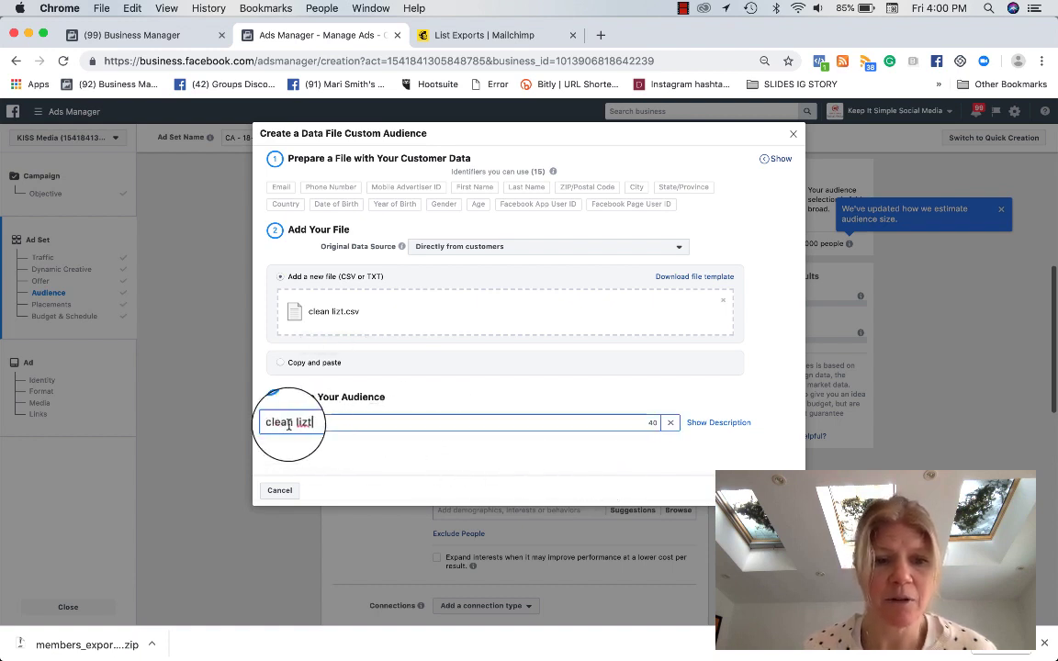
{"action": "type", "text": "Mail"}
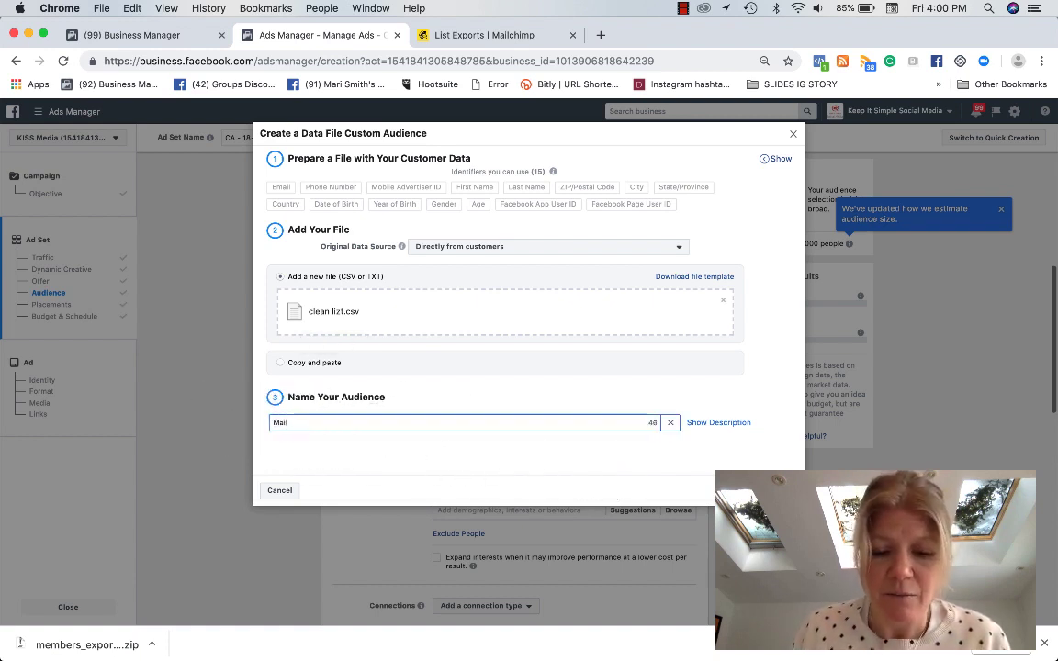
{"action": "type", "text": "chim"}
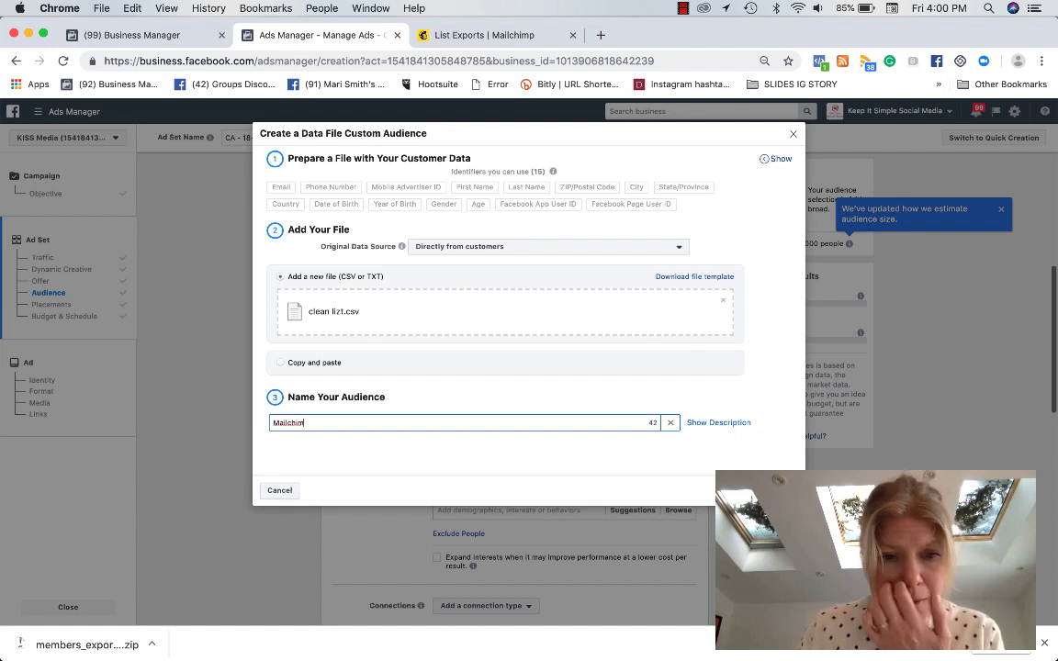
{"action": "type", "text": "p emails"}
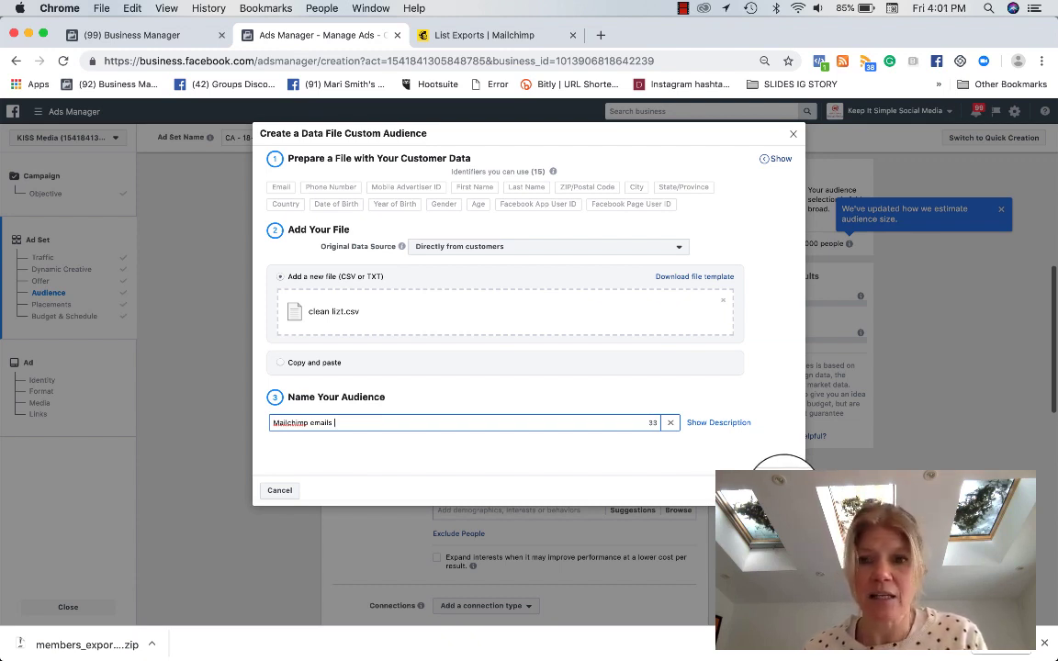
{"action": "key", "text": "Return"}
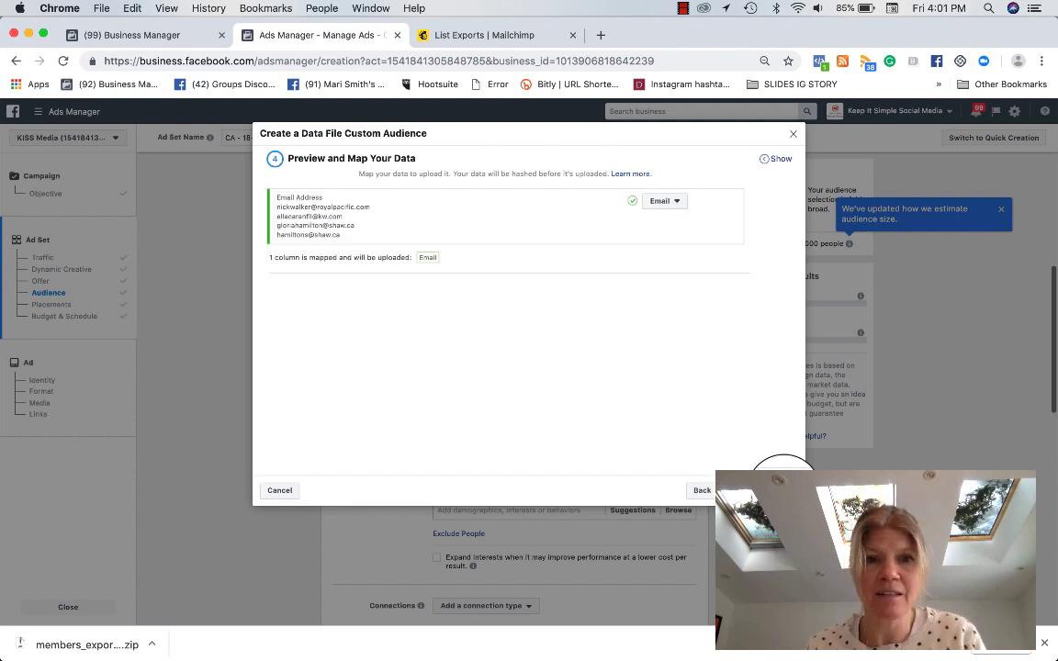
- Keep the Email Address column mapped to Email, upload the customer data and finish the custom audience
{"action": "left_click", "coordinate": [681, 203]}
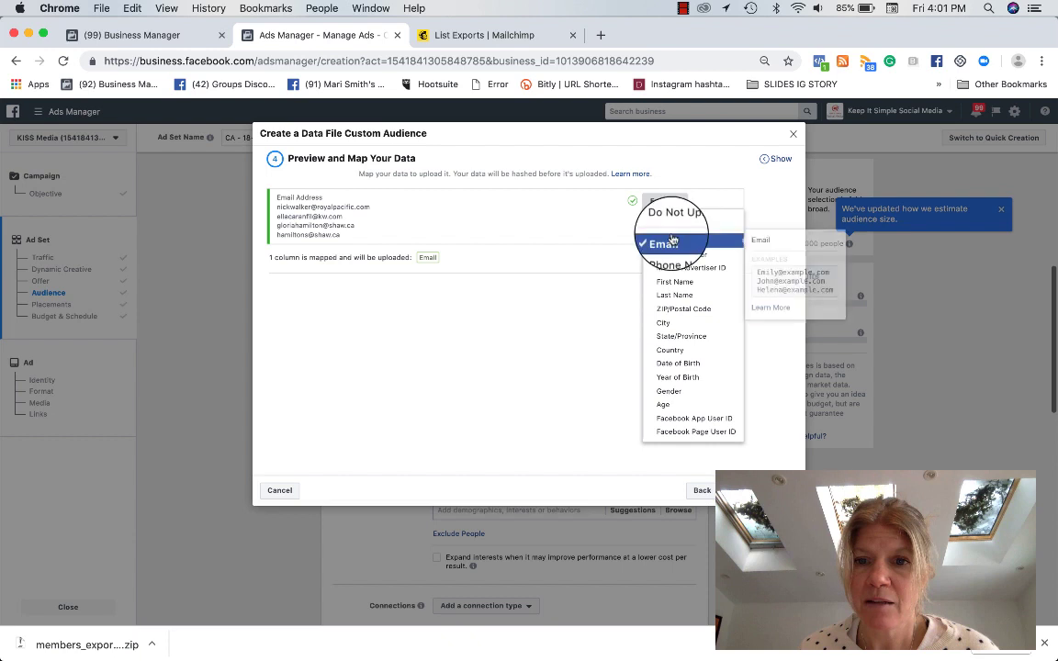
{"action": "left_click", "coordinate": [663, 240]}
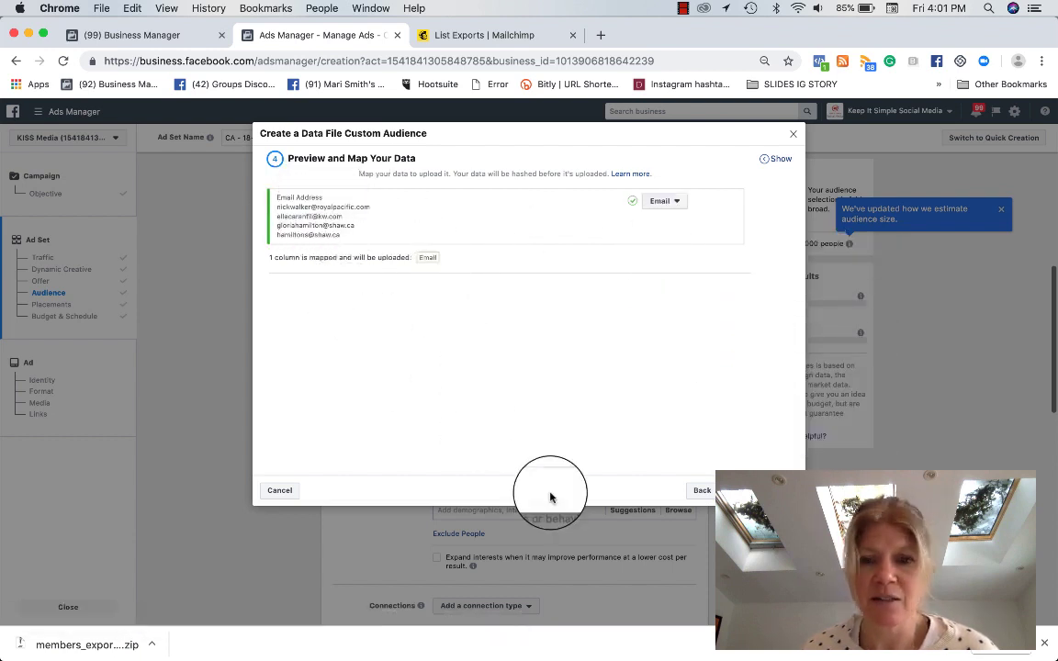
{"action": "left_click", "coordinate": [768, 487]}
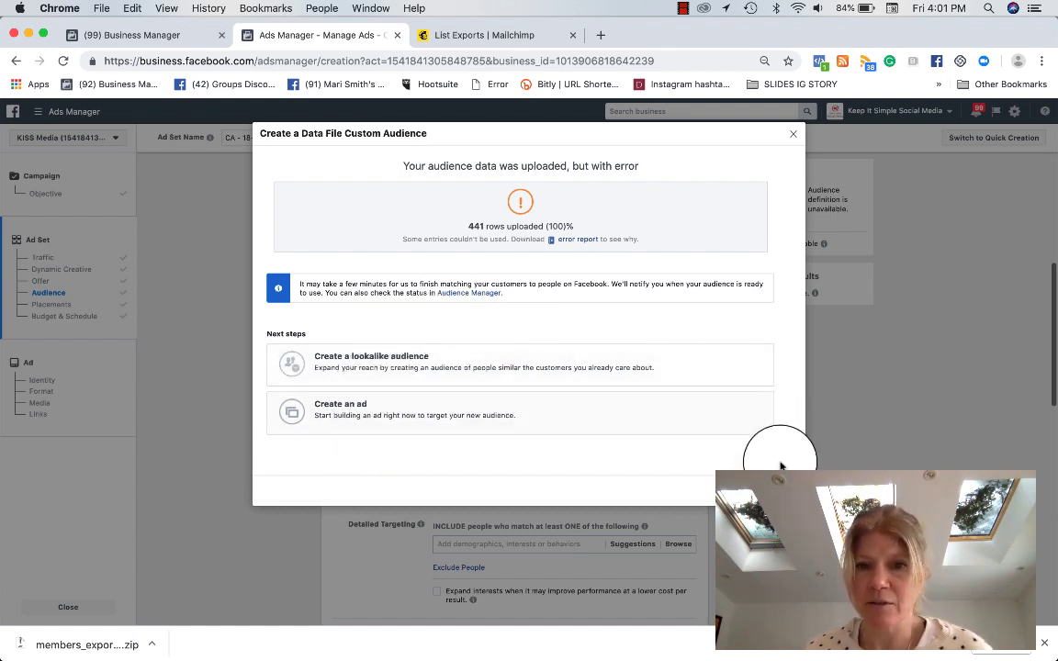
{"action": "left_click", "coordinate": [780, 491]}
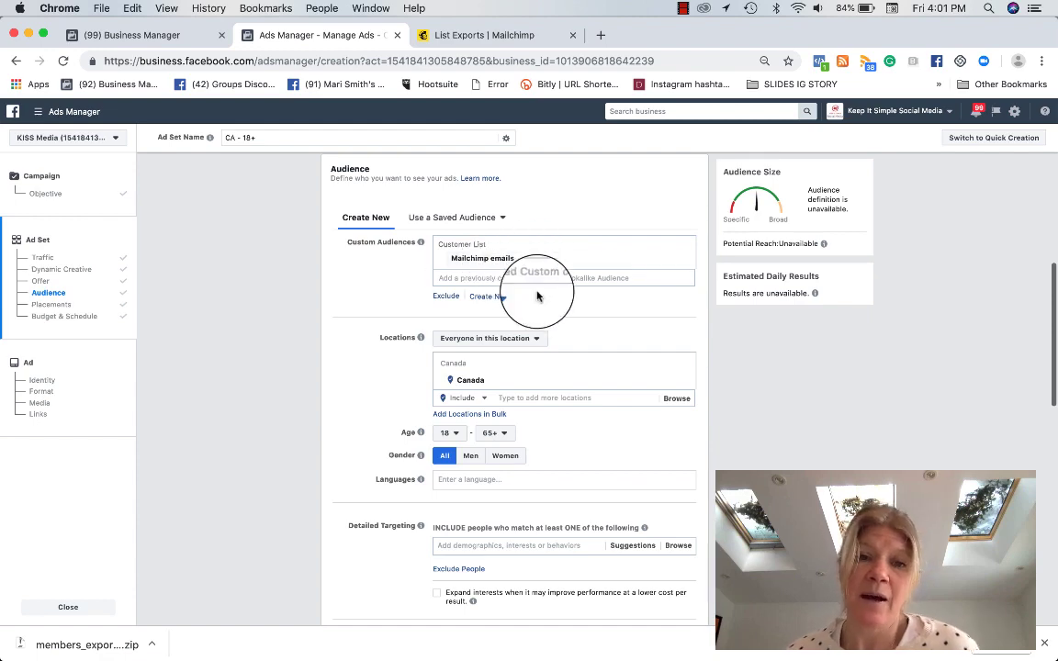
- Save the ad set's audience, with the Mailchimp emails customer list and Canada as location, under the name "mailchimp"
{"action": "scroll", "coordinate": [546, 459], "scroll_direction": "down", "scroll_amount": 1}
{"action": "scroll", "coordinate": [562, 464], "scroll_direction": "up", "scroll_amount": 2}
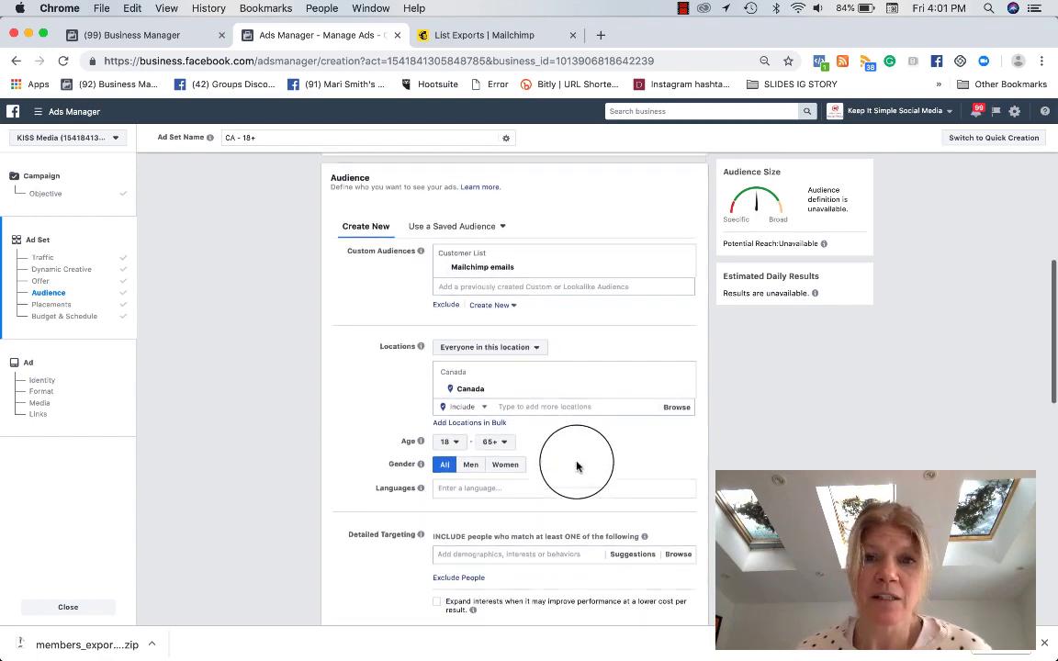
{"action": "scroll", "coordinate": [577, 467], "scroll_direction": "down", "scroll_amount": 1}
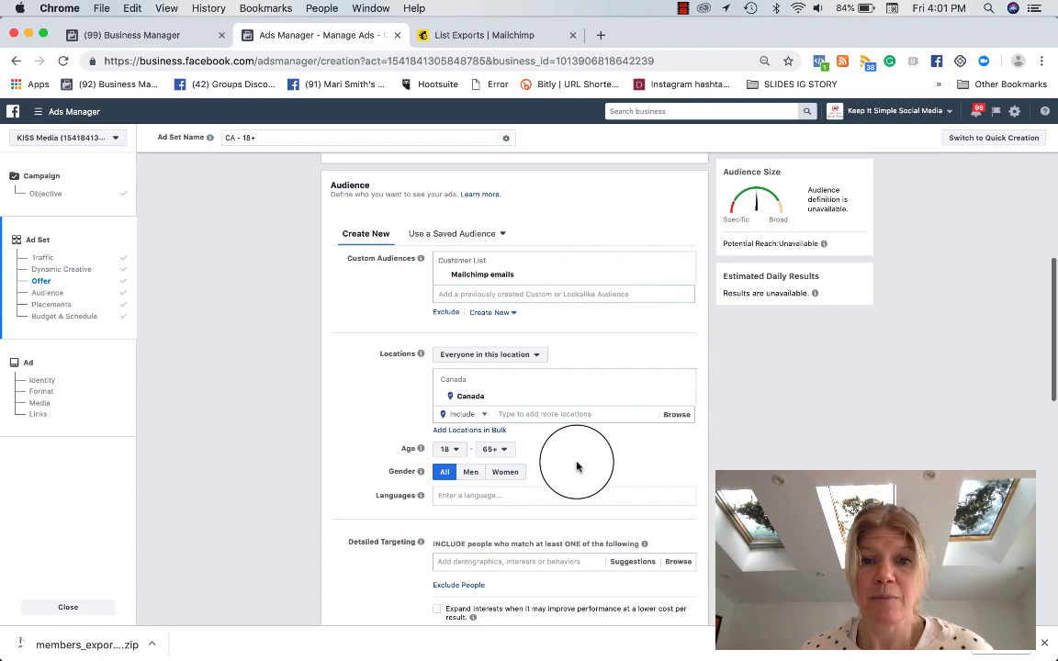
{"action": "scroll", "coordinate": [577, 467], "scroll_direction": "down", "scroll_amount": 1}
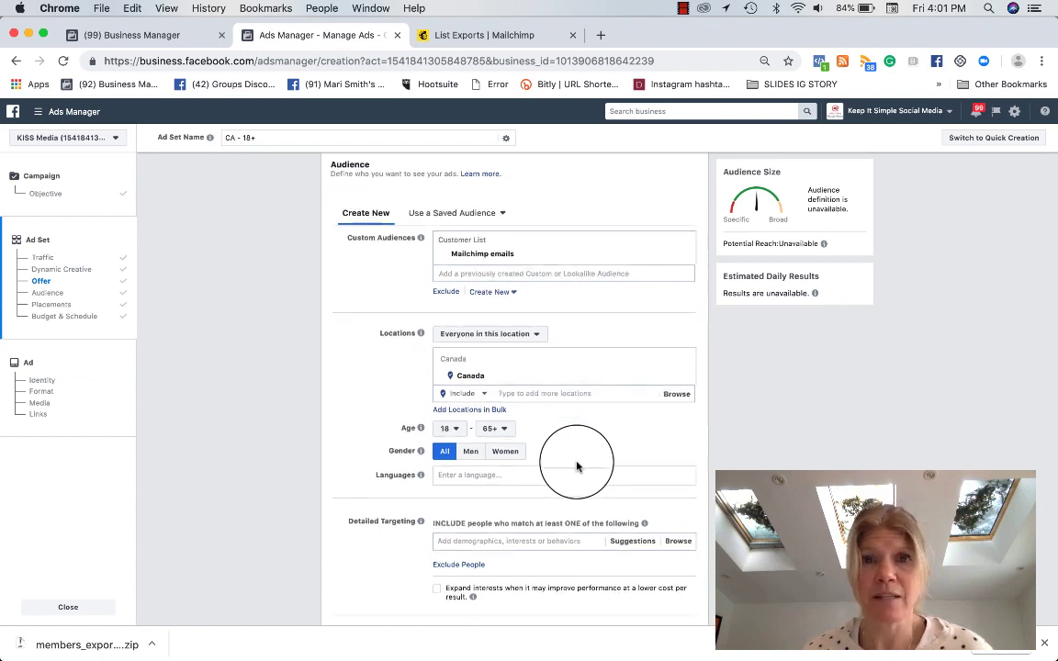
{"action": "scroll", "coordinate": [577, 467], "scroll_direction": "down", "scroll_amount": 2}
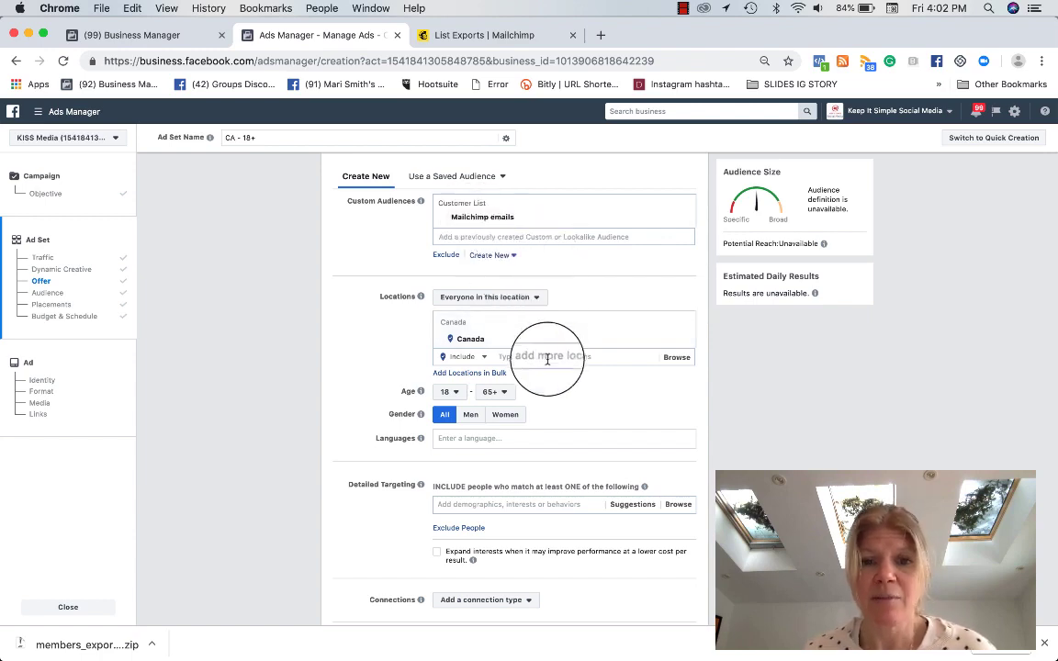
{"action": "scroll", "coordinate": [551, 395], "scroll_direction": "down", "scroll_amount": 10}
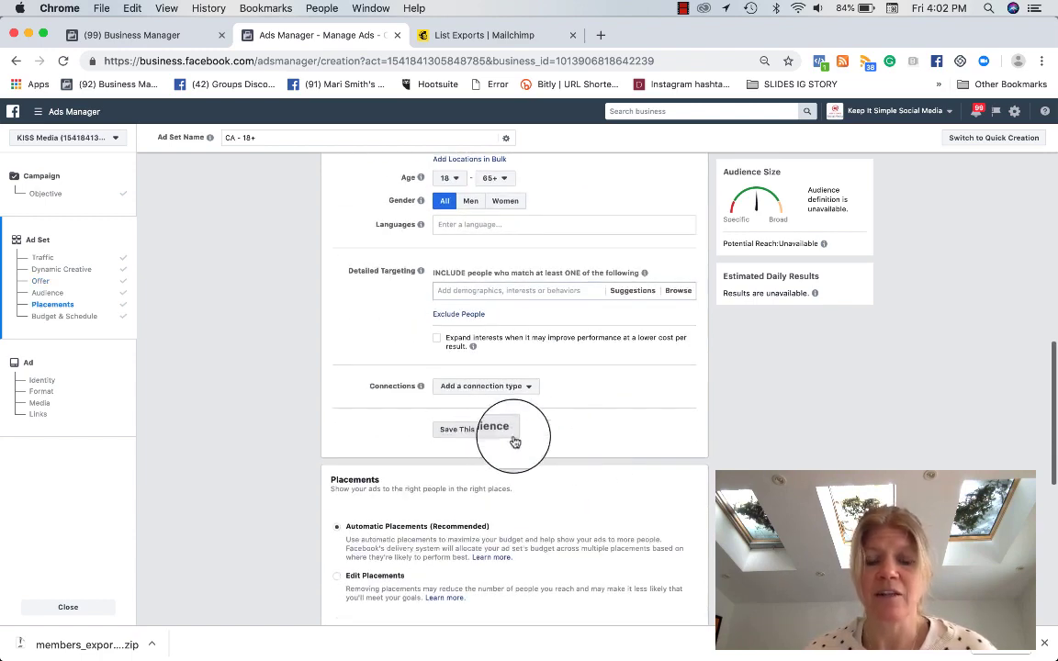
{"action": "left_click", "coordinate": [486, 428]}
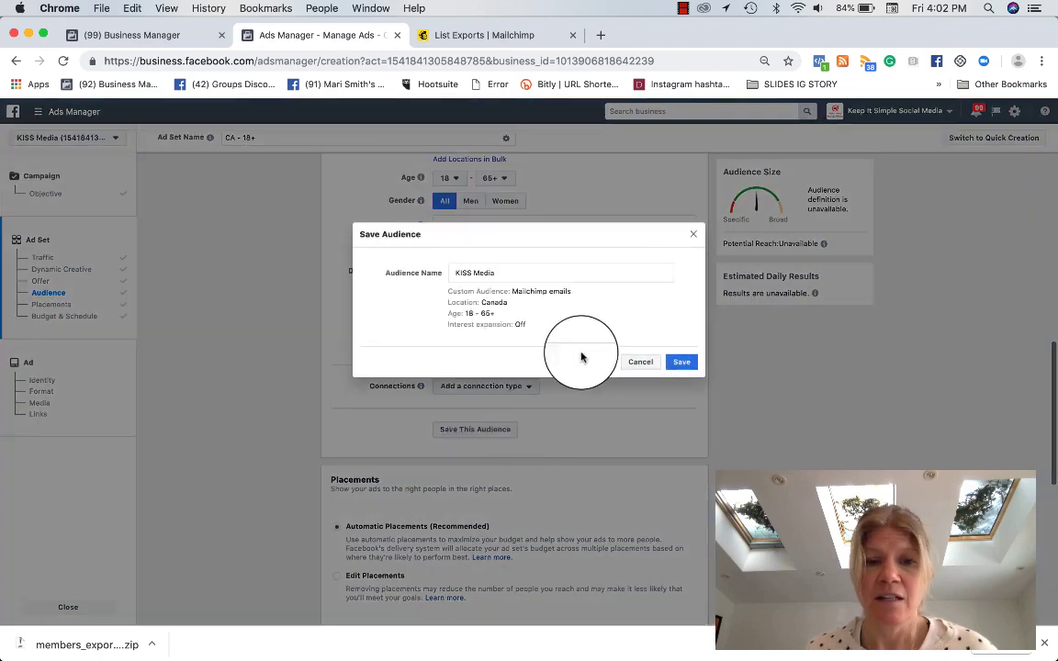
{"action": "left_click", "coordinate": [458, 273]}
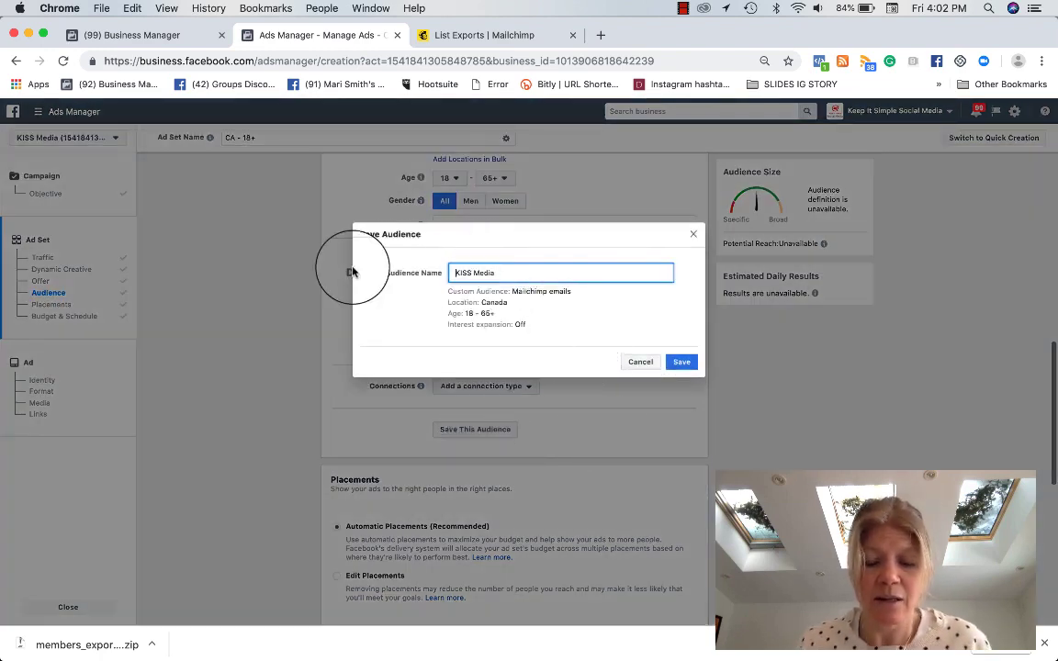
{"action": "left_click_drag", "start_coordinate": [484, 272], "coordinate": [373, 272]}
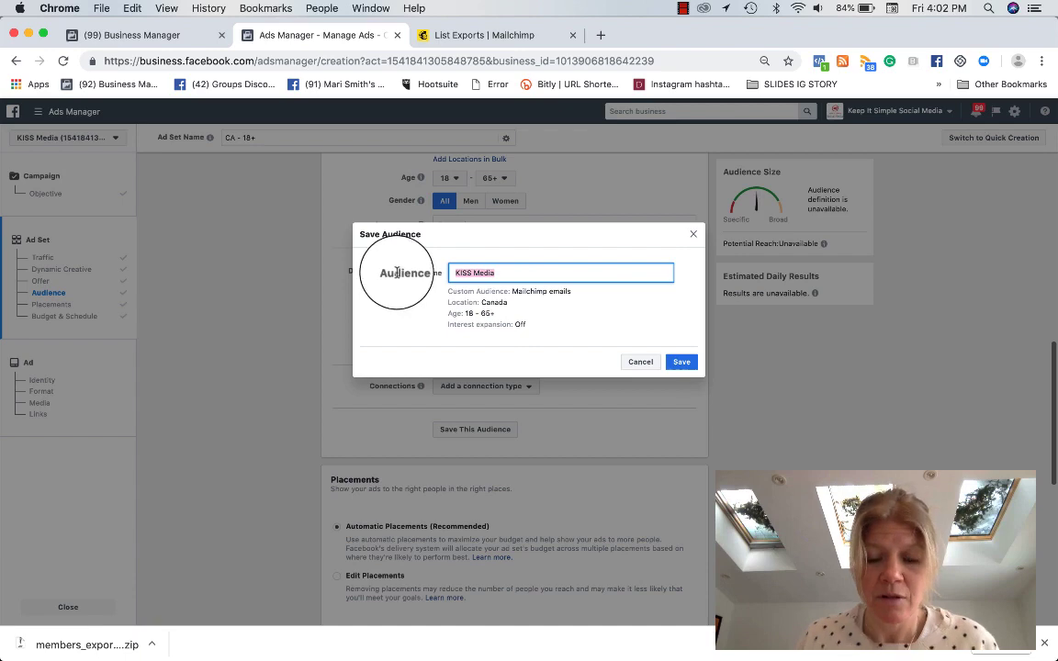
{"action": "type", "text": "mailchimp"}
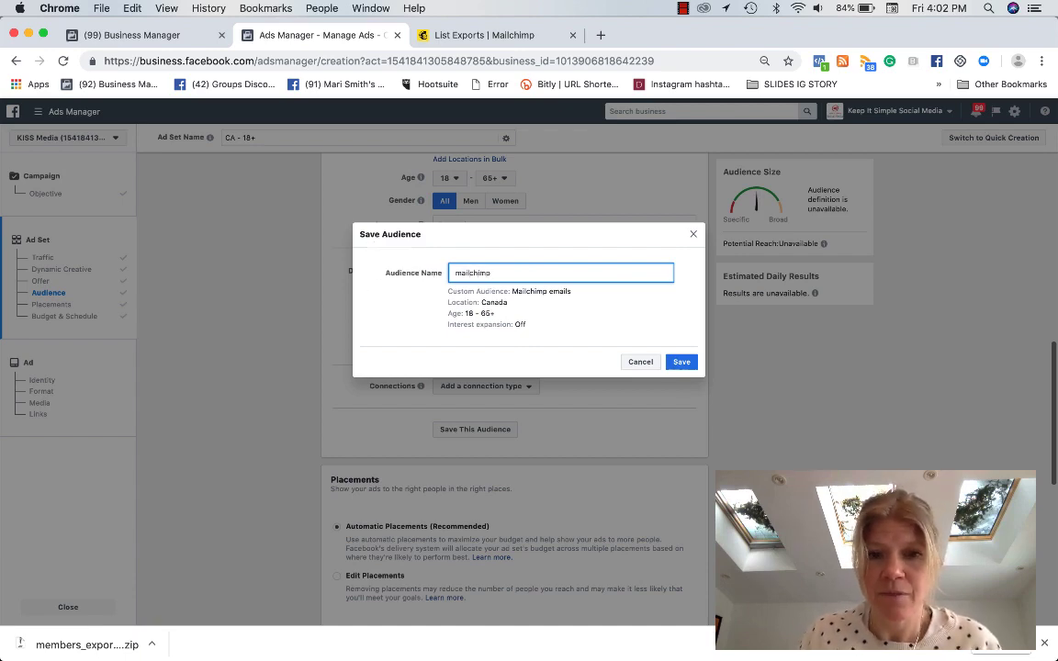
{"action": "left_click", "coordinate": [679, 361]}
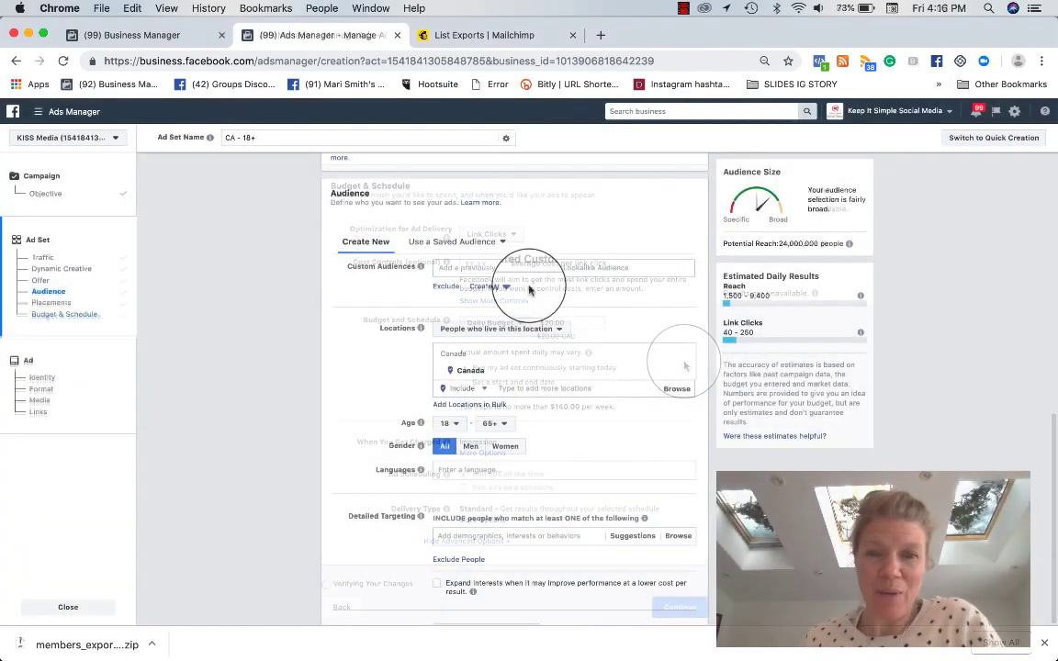
- View the details of the mailchimp emails entry among the saved audiences and close the list again
{"action": "left_click", "coordinate": [503, 243]}
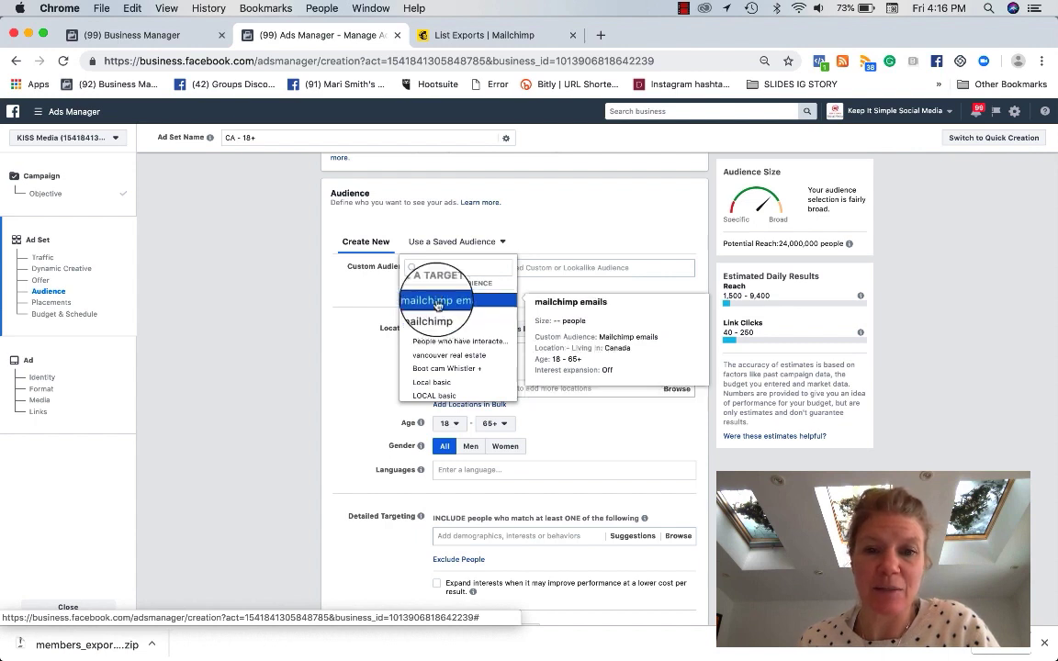
{"action": "left_click", "coordinate": [362, 303]}
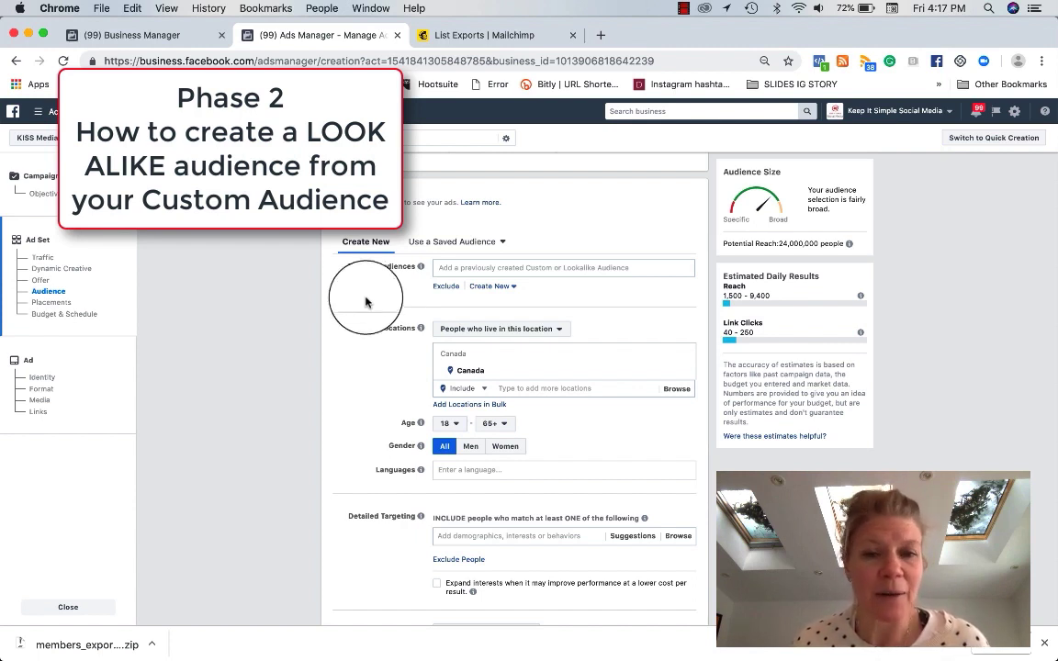
- Start a new lookalike audience and choose the Mailchimp emails custom audience from the other sources as its source
{"action": "left_click", "coordinate": [513, 288]}
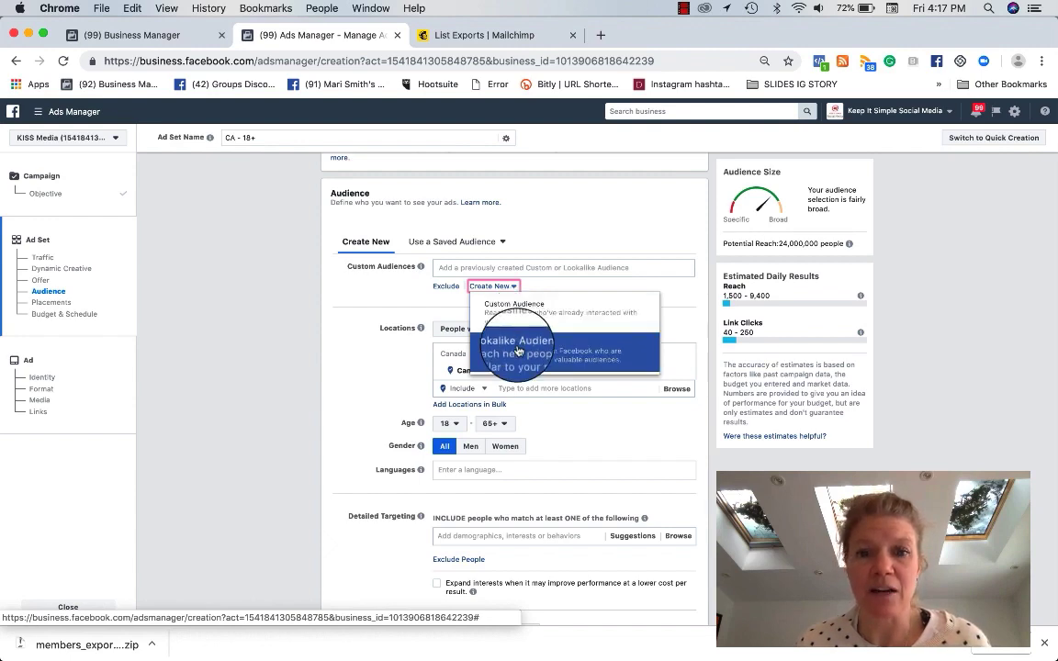
{"action": "left_click", "coordinate": [517, 350]}
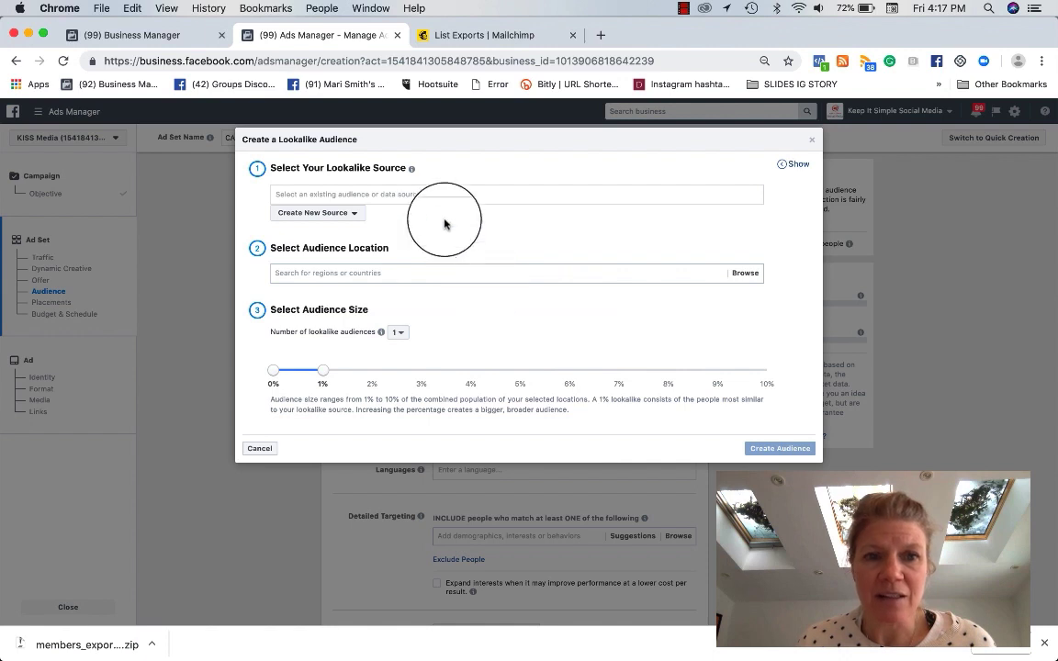
{"action": "left_click", "coordinate": [419, 195]}
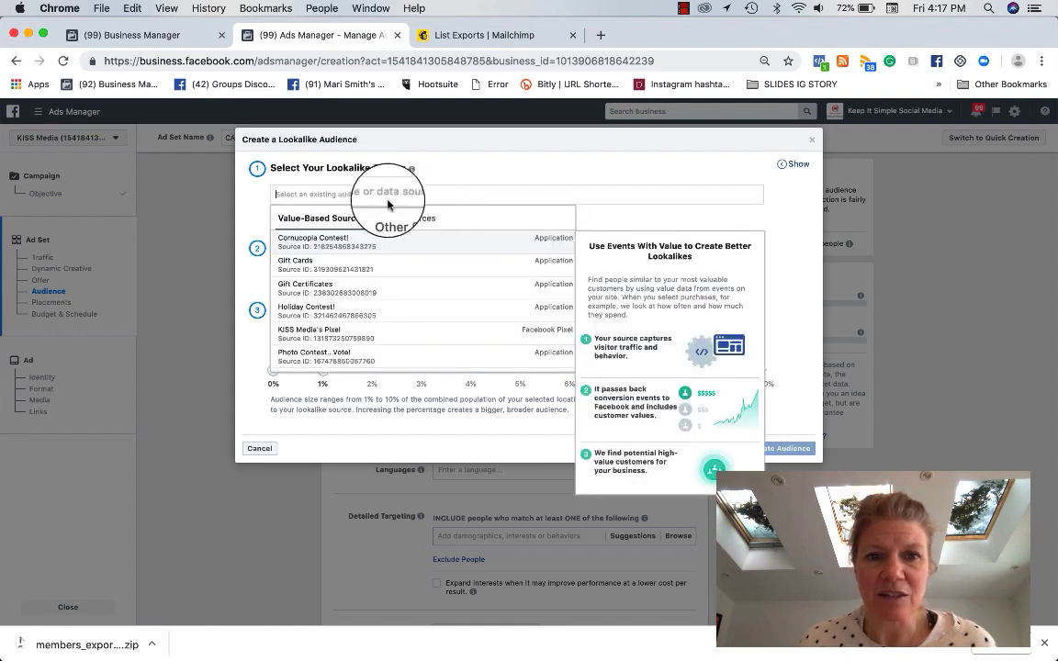
{"action": "left_click", "coordinate": [412, 223]}
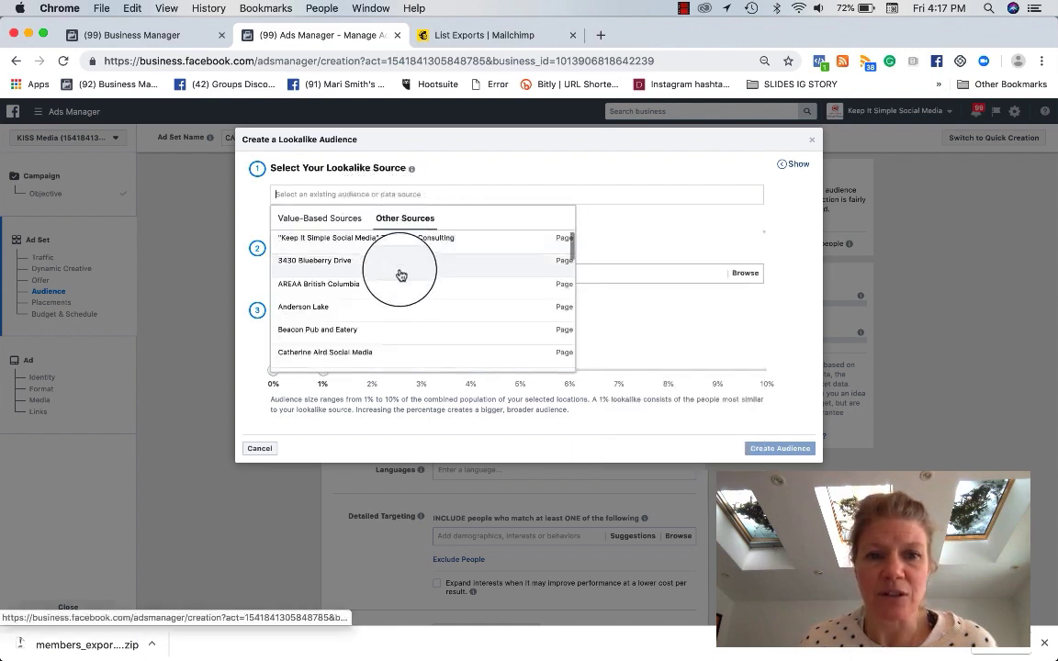
{"action": "scroll", "coordinate": [400, 282], "scroll_direction": "down", "scroll_amount": 1}
{"action": "scroll", "coordinate": [400, 282], "scroll_direction": "down", "scroll_amount": 6}
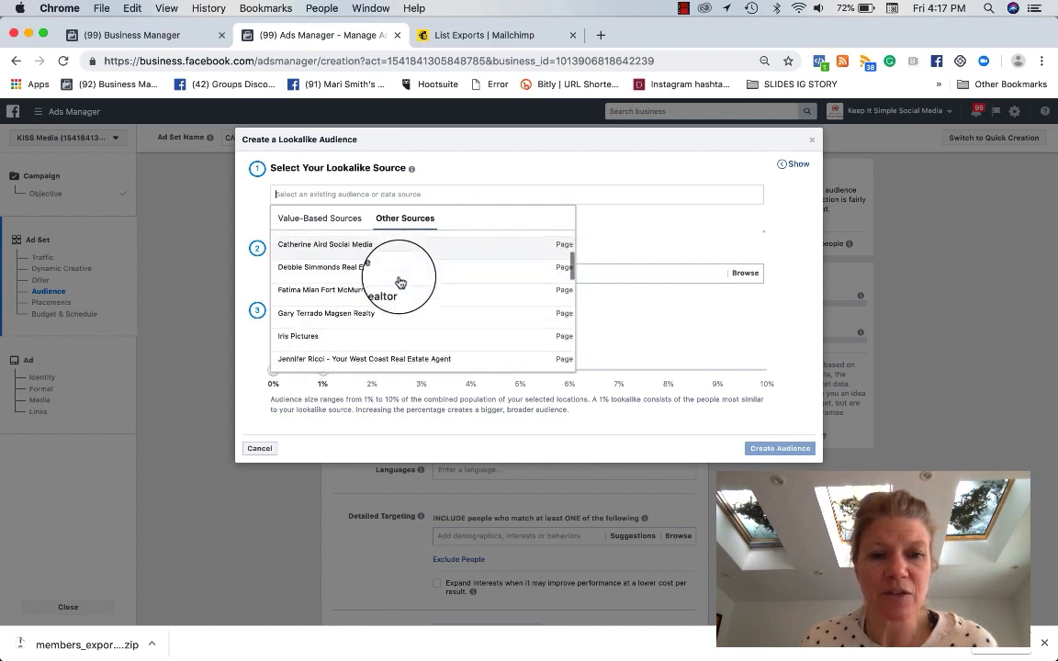
{"action": "scroll", "coordinate": [400, 282], "scroll_direction": "down", "scroll_amount": 5}
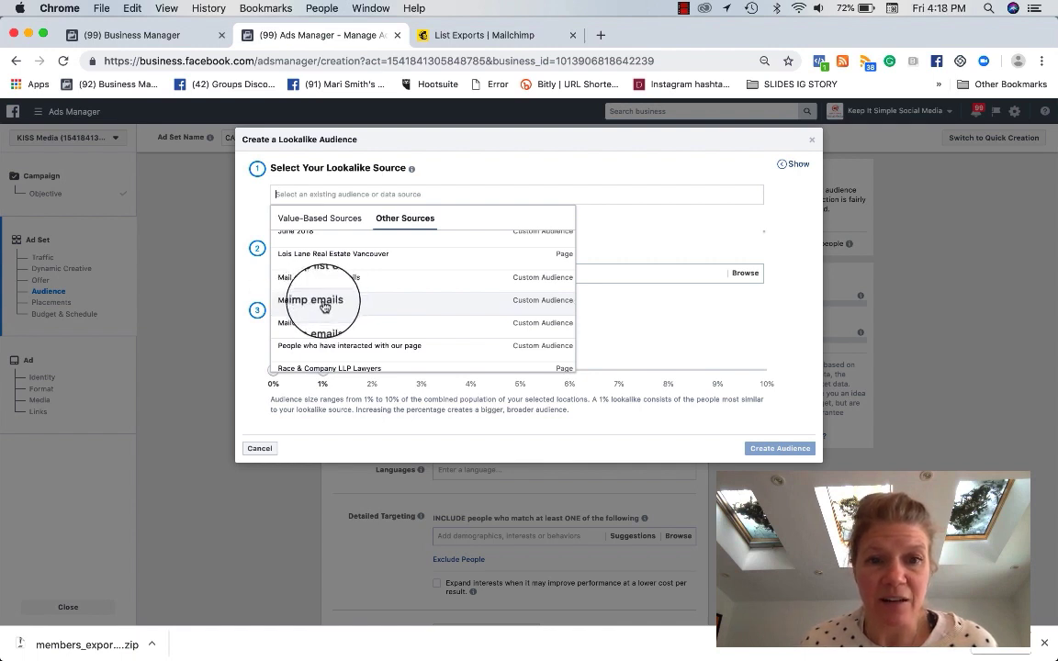
{"action": "left_click", "coordinate": [323, 306]}
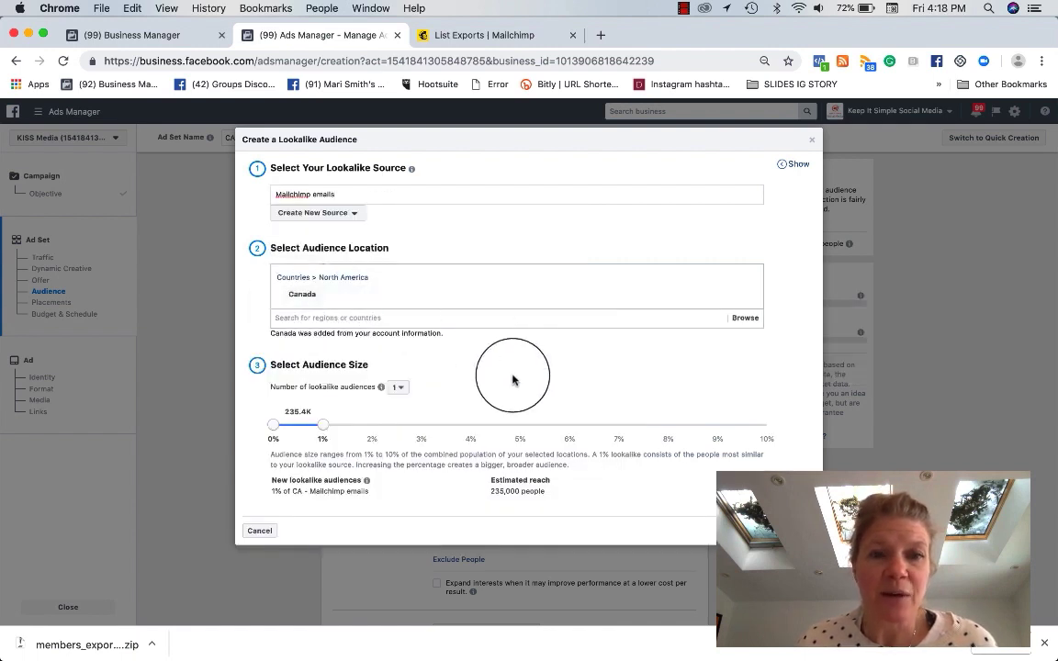
{"action": "left_click", "coordinate": [317, 318]}
{"action": "type", "text": "b"}
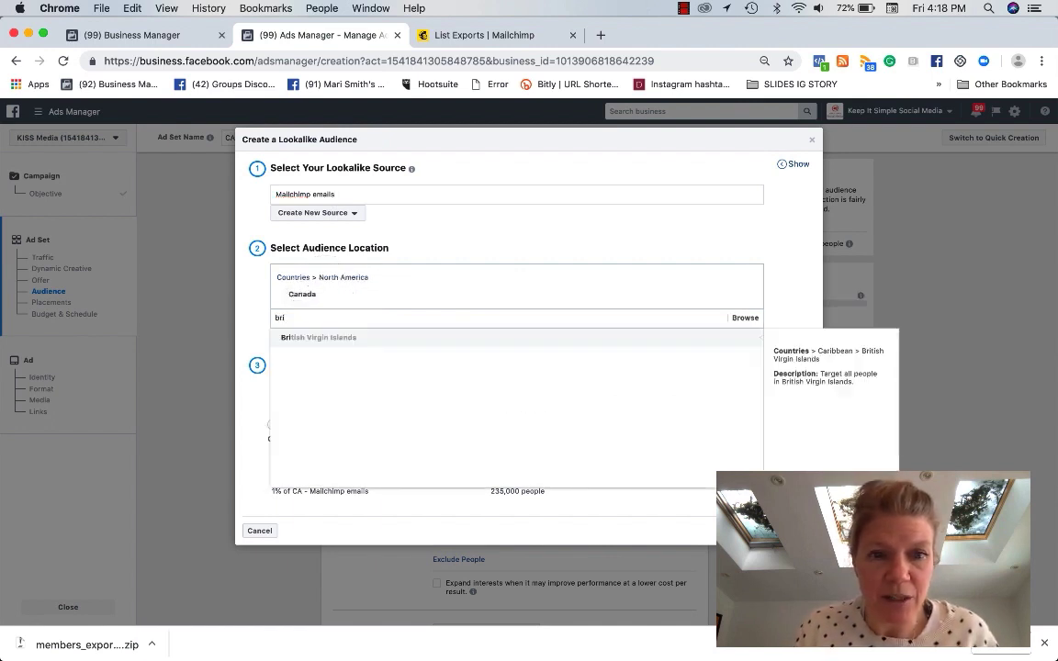
{"action": "key", "text": "BackSpace"}
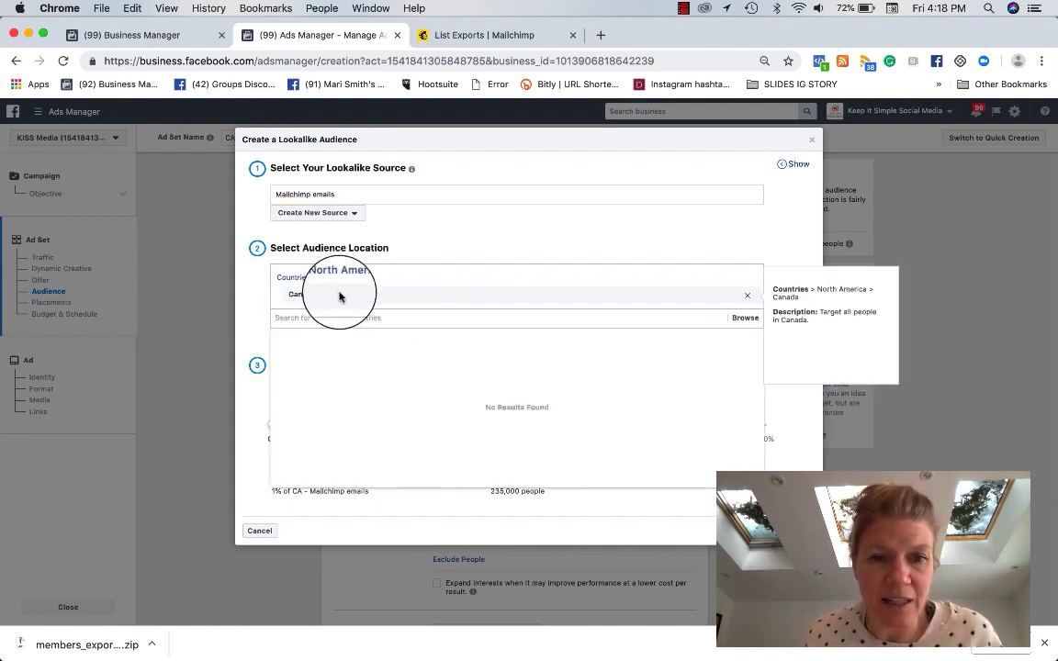
{"action": "left_click", "coordinate": [259, 304]}
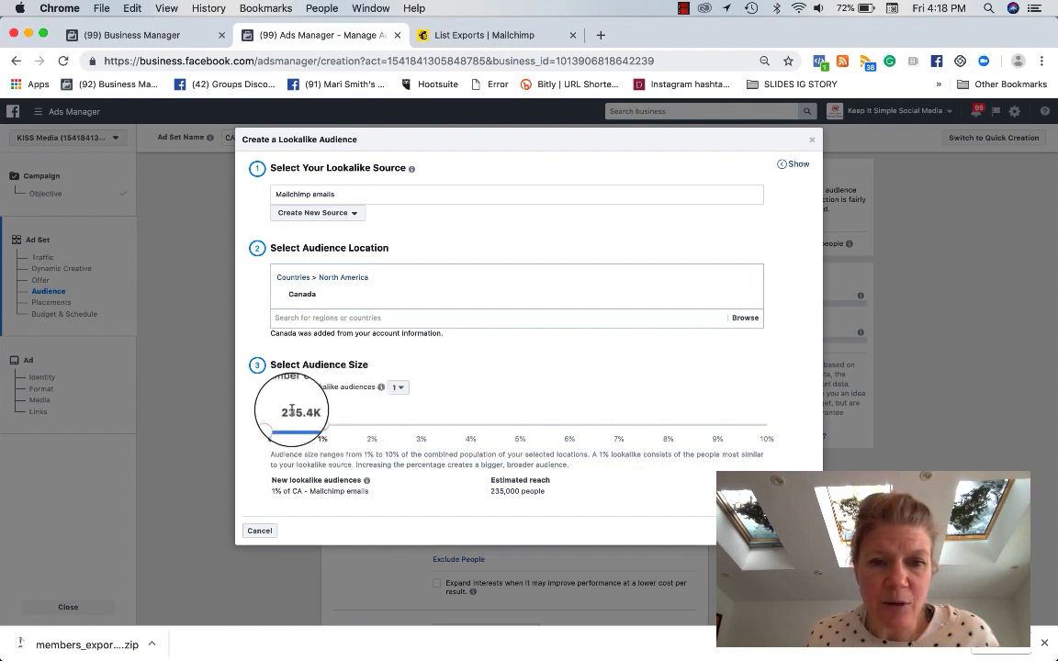
- Try to create the lookalike audience for Canada with the size kept at 1%, and close the dialog without creating it
{"action": "mouse_move", "coordinate": [322, 428]}
{"action": "left_mouse_down"}
{"action": "mouse_move", "coordinate": [360, 427]}
{"action": "mouse_move", "coordinate": [326, 429]}
{"action": "left_mouse_up"}
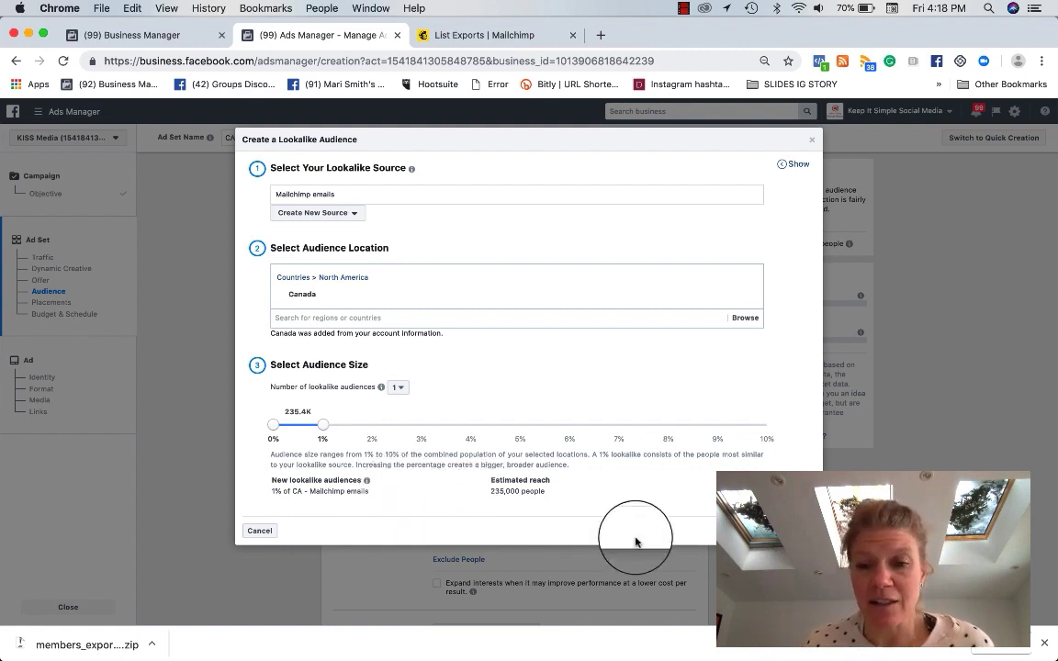
{"action": "left_click", "coordinate": [781, 531]}
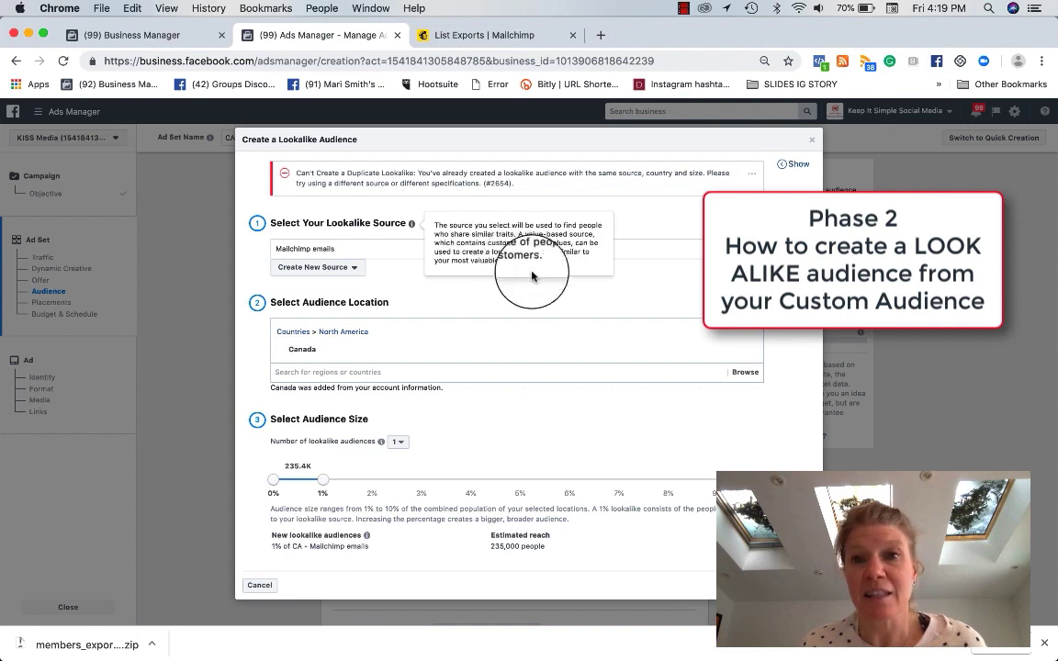
{"action": "left_click", "coordinate": [255, 584]}
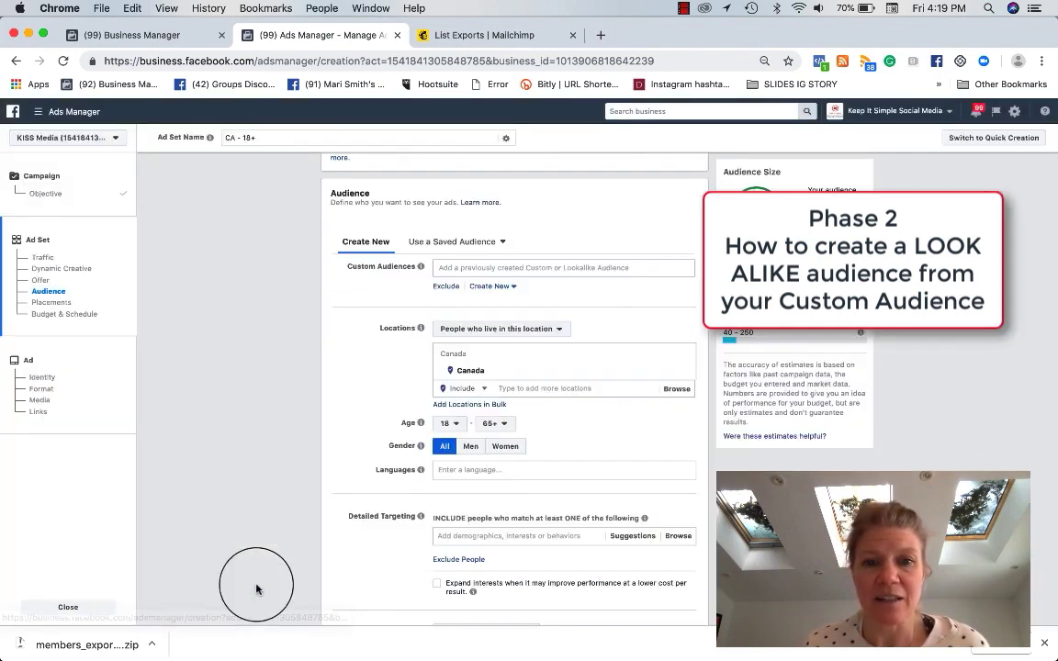
- View the details of the mailchimp entry among the saved audiences and close the list
{"action": "left_click", "coordinate": [498, 244]}
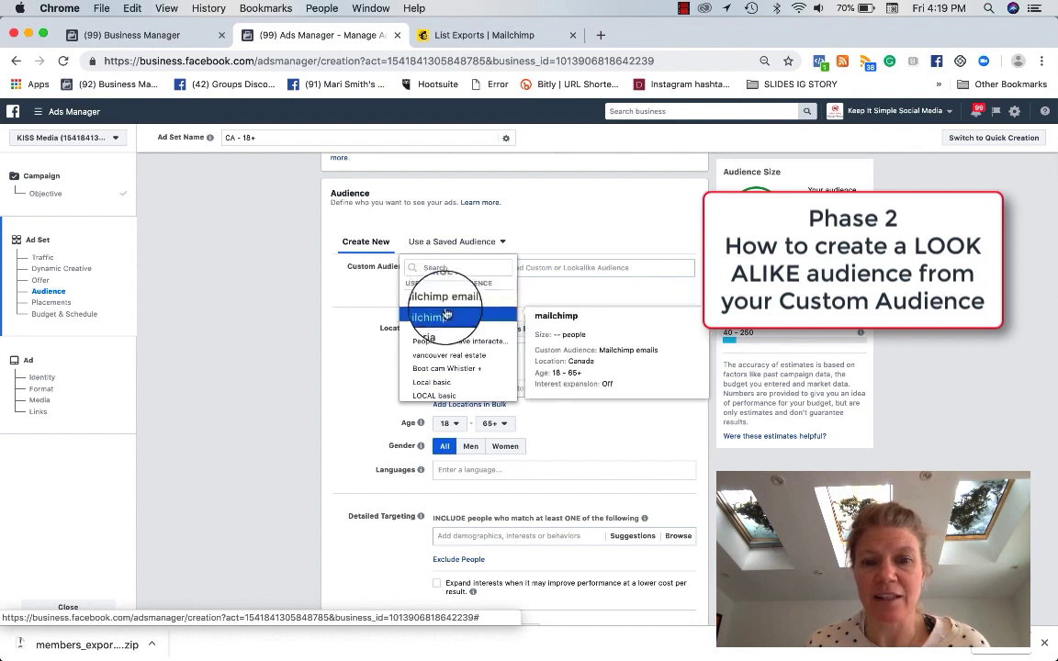
{"action": "left_click", "coordinate": [307, 248]}
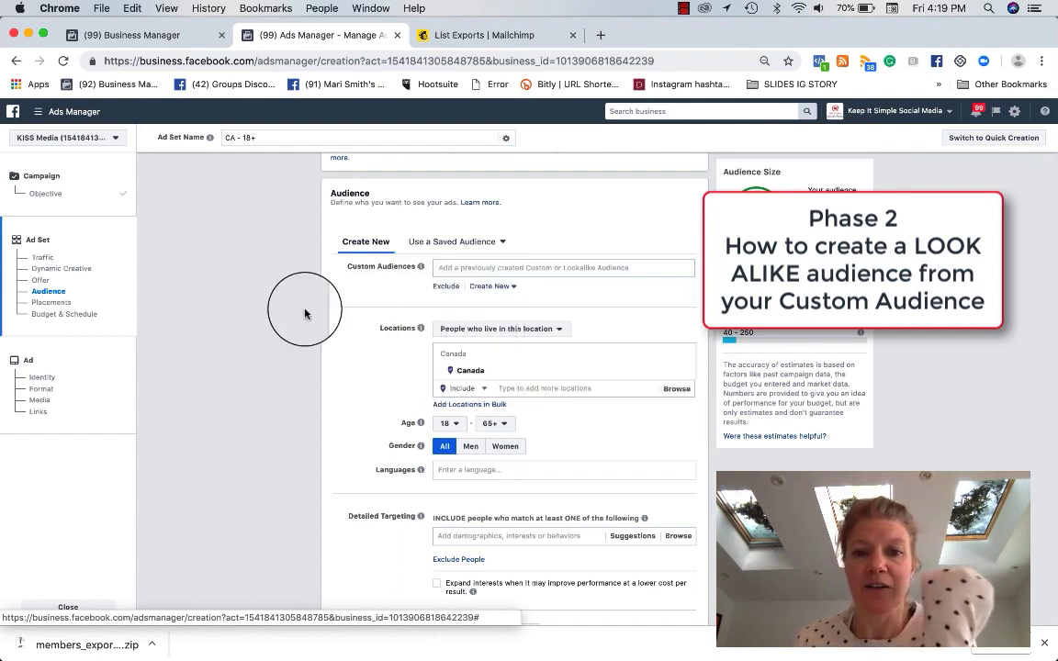